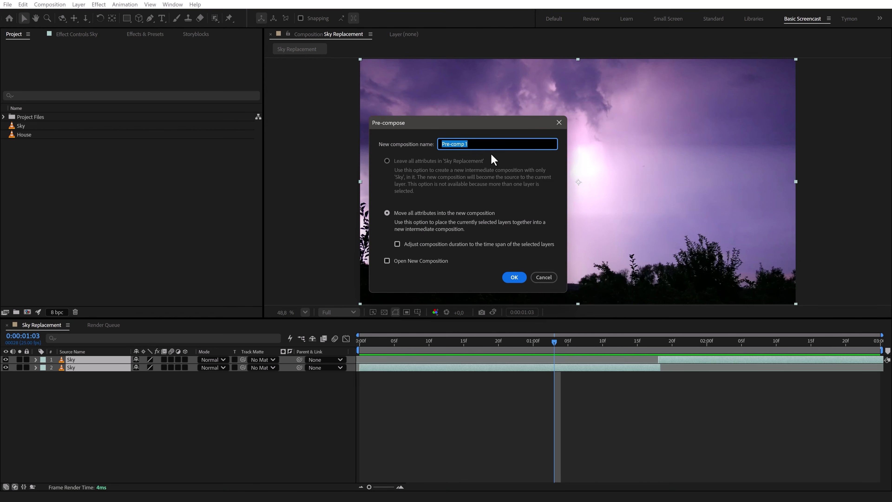
# Step: Pre-compose the two selected sky layers as "Sky" and add the House footage above the new pre-comp
pyautogui.write('Sky')
pyautogui.click(514, 278)
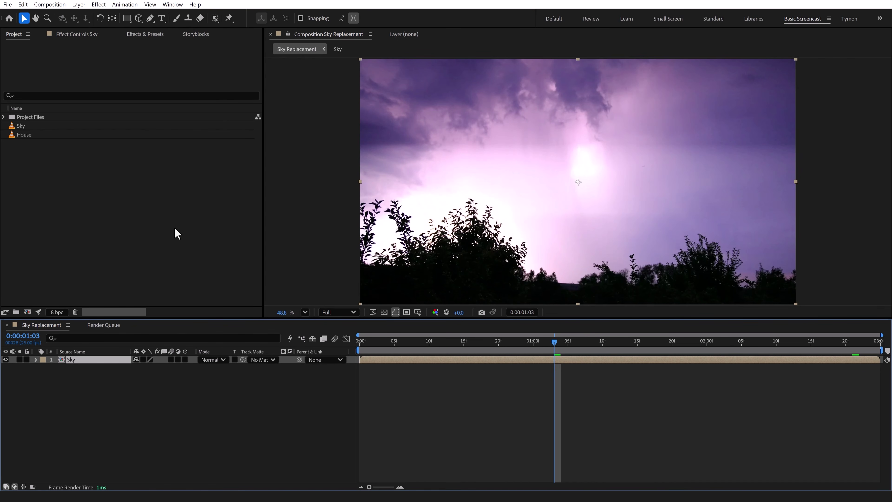
pyautogui.moveTo(25, 137); pyautogui.dragTo(75, 364)
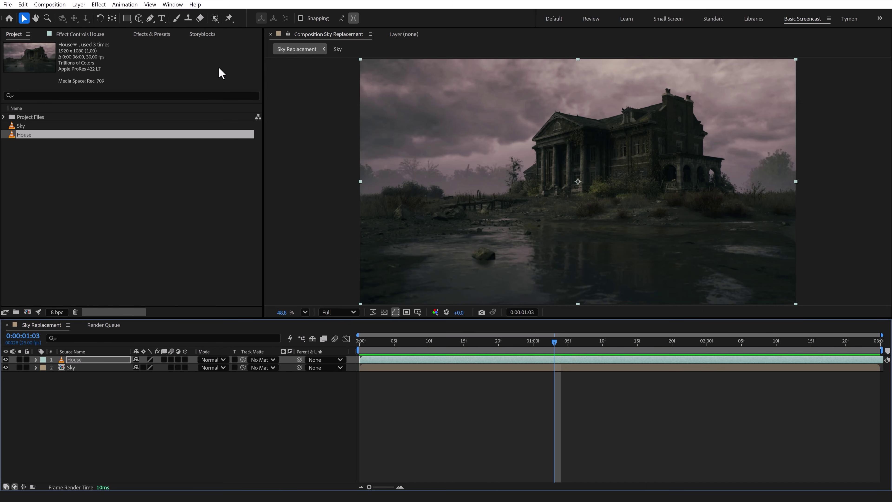
# Step: Open the House layer with the Object Matte Tool and draw a rectangular selection across the house and foreground
pyautogui.click(216, 22)
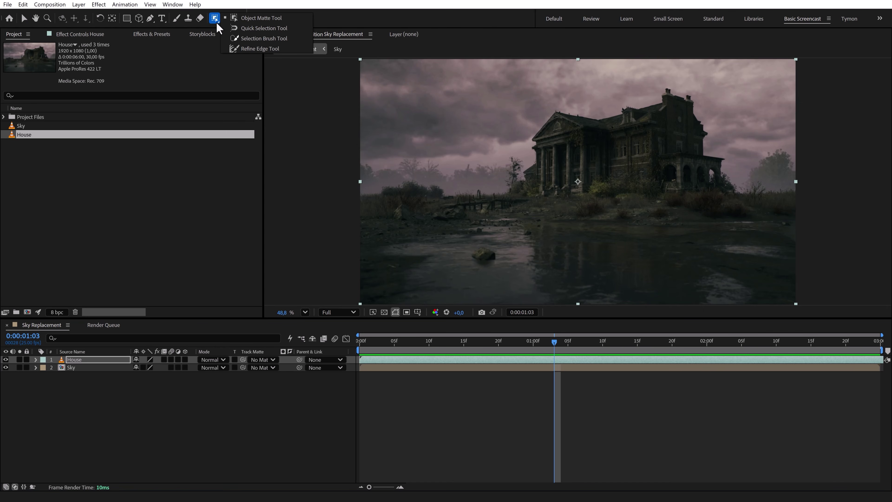
pyautogui.click(253, 21)
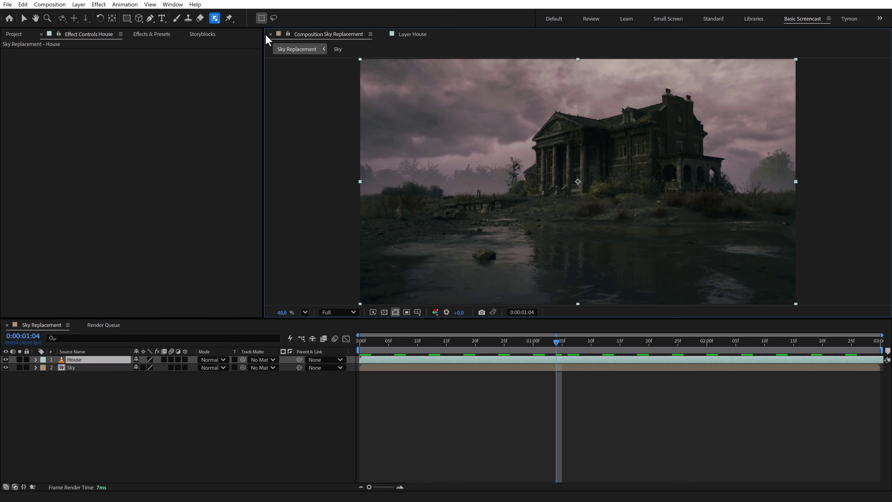
pyautogui.doubleClick(386, 101)
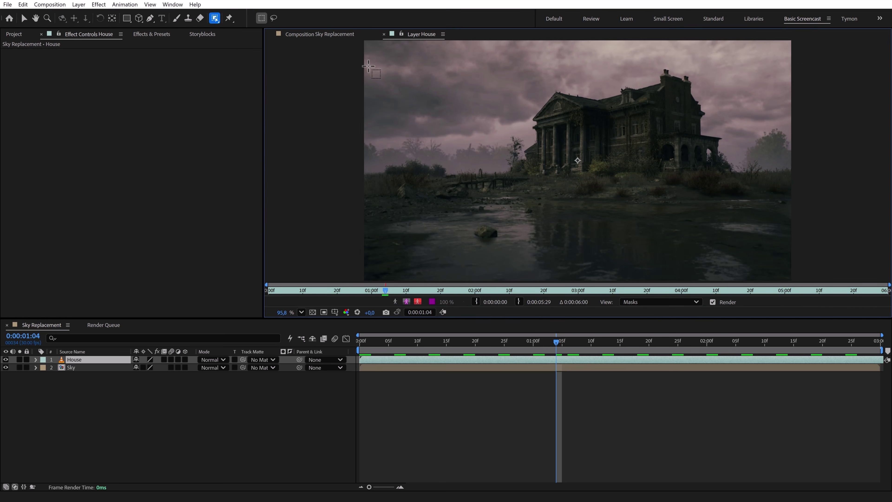
pyautogui.moveTo(377, 74); pyautogui.dragTo(804, 289)
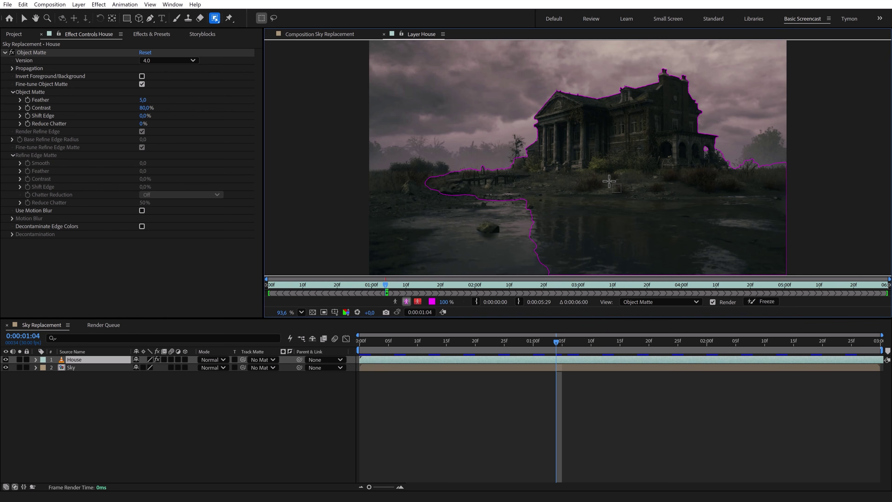
# Step: Add the missing ground, water and rock to the House matte with Object Matte lasso selections
pyautogui.click(274, 18)
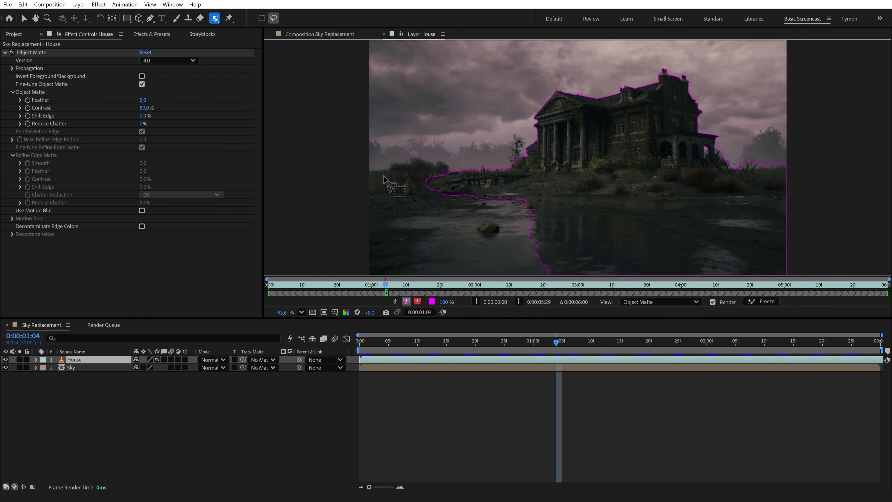
pyautogui.moveTo(355, 175)
pyautogui.mouseDown()
pyautogui.moveTo(397, 155)
pyautogui.moveTo(441, 158)
pyautogui.moveTo(499, 194)
pyautogui.moveTo(341, 208)
pyautogui.moveTo(351, 180)
pyautogui.mouseUp()
pyautogui.moveTo(439, 203)
pyautogui.mouseDown()
pyautogui.moveTo(389, 168)
pyautogui.moveTo(433, 156)
pyautogui.moveTo(453, 189)
pyautogui.moveTo(420, 192)
pyautogui.moveTo(445, 188)
pyautogui.mouseUp()
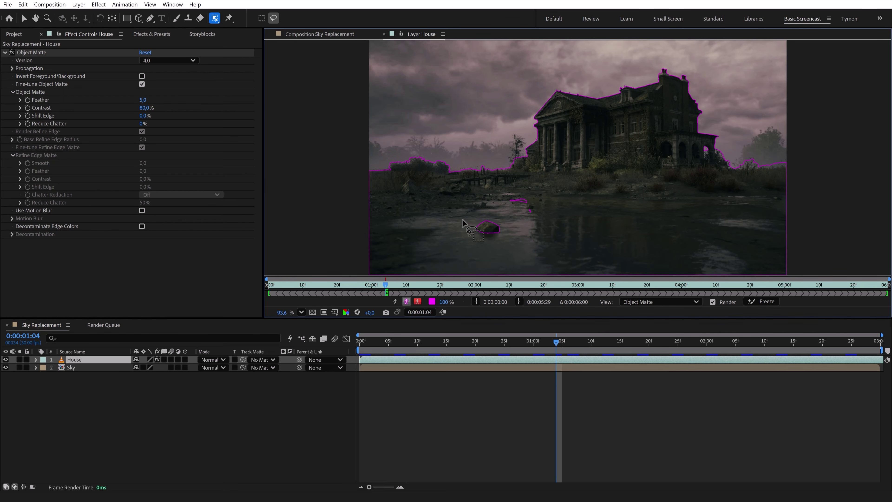
pyautogui.moveTo(462, 219)
pyautogui.mouseDown()
pyautogui.moveTo(551, 222)
pyautogui.moveTo(477, 211)
pyautogui.moveTo(524, 215)
pyautogui.moveTo(490, 201)
pyautogui.mouseUp()
# Step: Fill the small remaining gap near the shoreline in the House matte with the Quick Selection Tool
pyautogui.click(217, 21)
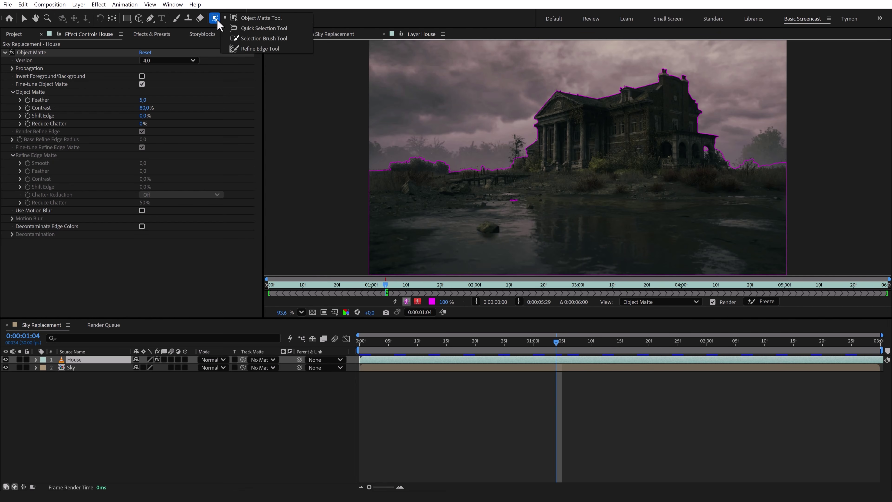
pyautogui.click(263, 28)
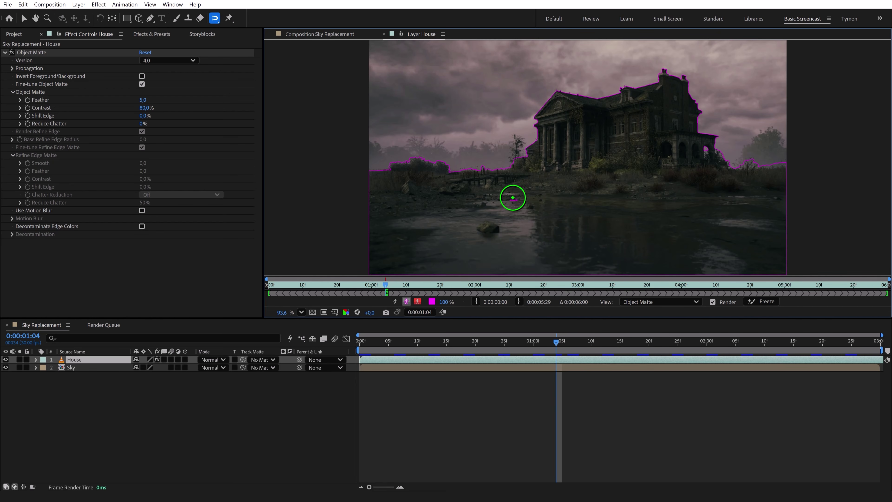
pyautogui.scroll(6, 715, 155)
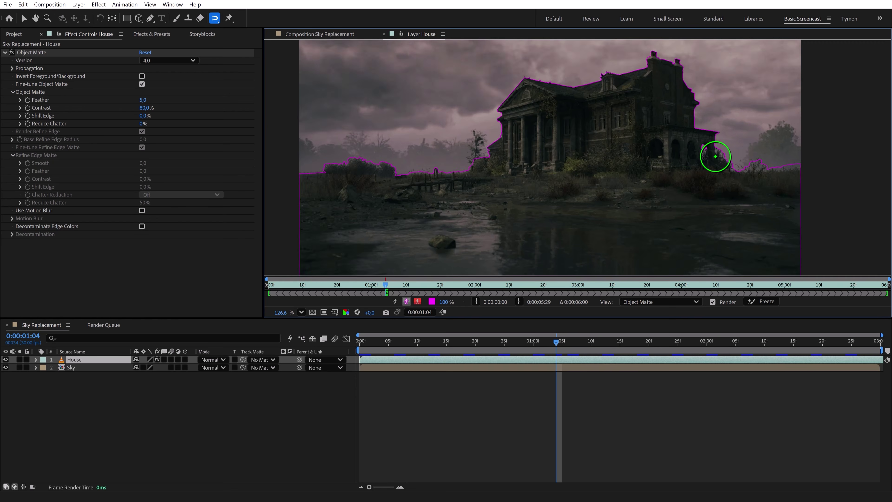
pyautogui.scroll(2, 716, 157)
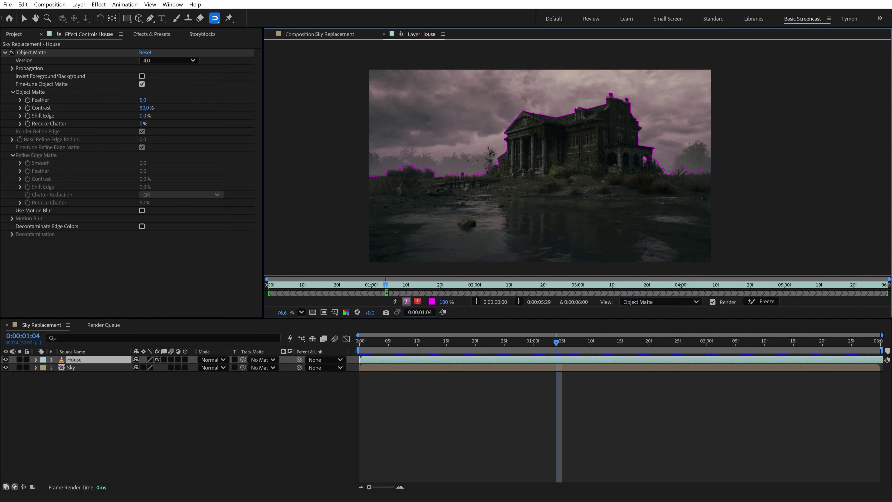
# Step: Paint with the Refine Edge Tool along the bushes and small tree on both sides of the house
pyautogui.moveTo(215, 18)
pyautogui.mouseDown()
pyautogui.moveTo(251, 58)
pyautogui.moveTo(268, 59)
pyautogui.mouseUp()
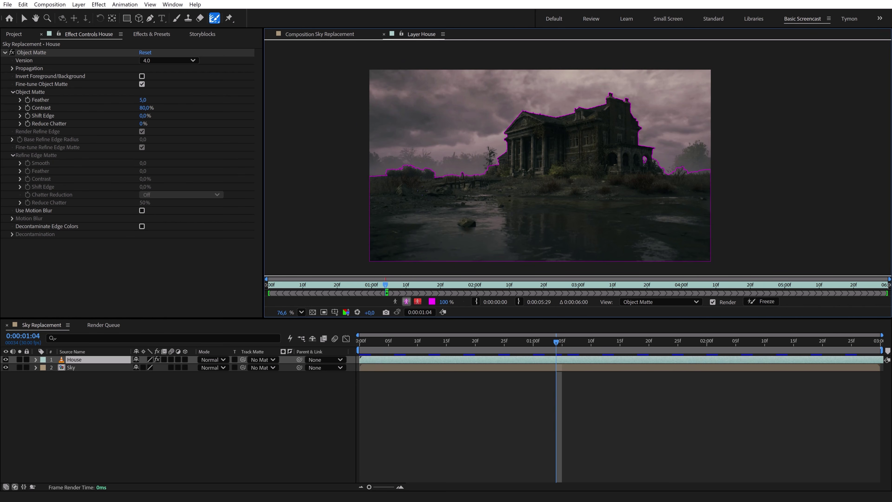
pyautogui.moveTo(371, 175)
pyautogui.mouseDown()
pyautogui.moveTo(440, 175)
pyautogui.moveTo(494, 156)
pyautogui.mouseUp()
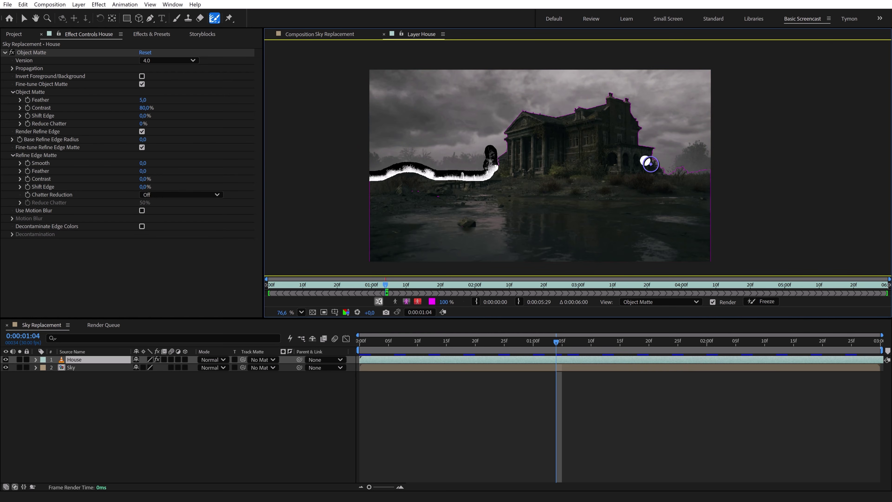
pyautogui.moveTo(646, 161); pyautogui.dragTo(712, 172)
# Step: Propagate the House matte through the clip, freeze it and return to the Sky Replacement composition
pyautogui.press('space')
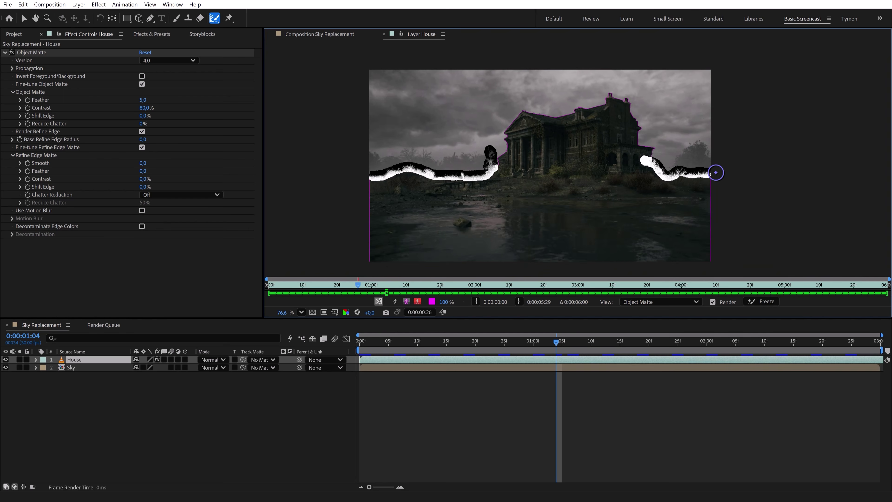
pyautogui.click(763, 301)
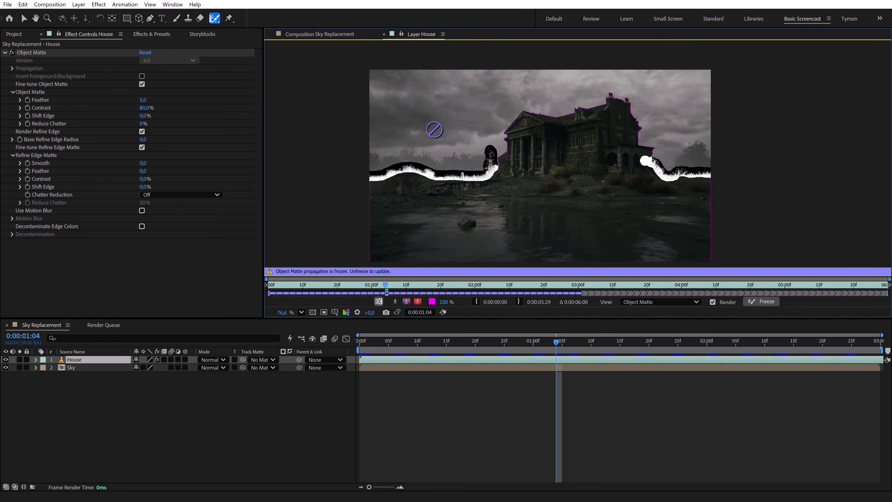
pyautogui.click(326, 33)
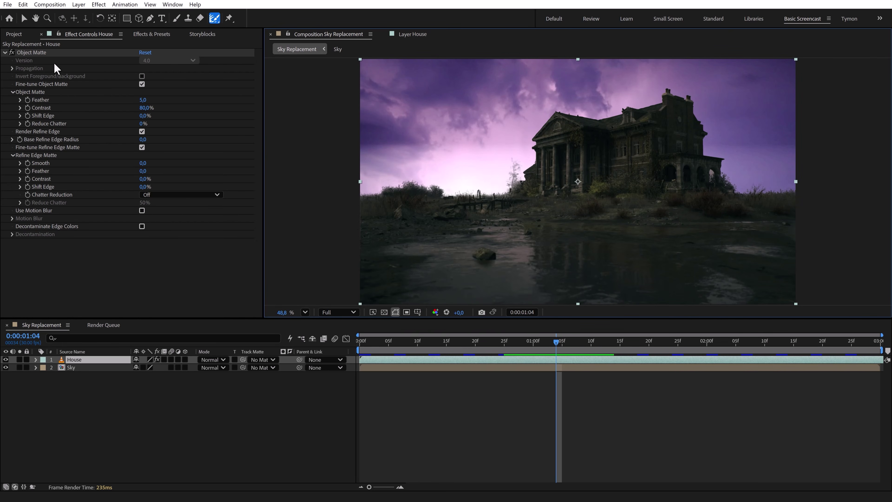
# Step: Set Object Matte Shift Edge to 9%, Refine Edge Smooth to 12.4 and Shift Edge to 34%, and enable Decontaminate Edge Colors
pyautogui.click(42, 52)
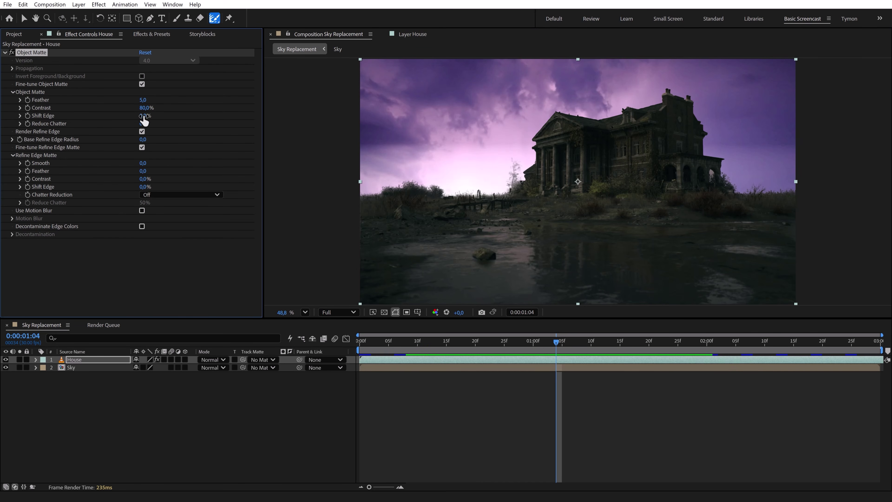
pyautogui.moveTo(144, 116); pyautogui.dragTo(114, 117)
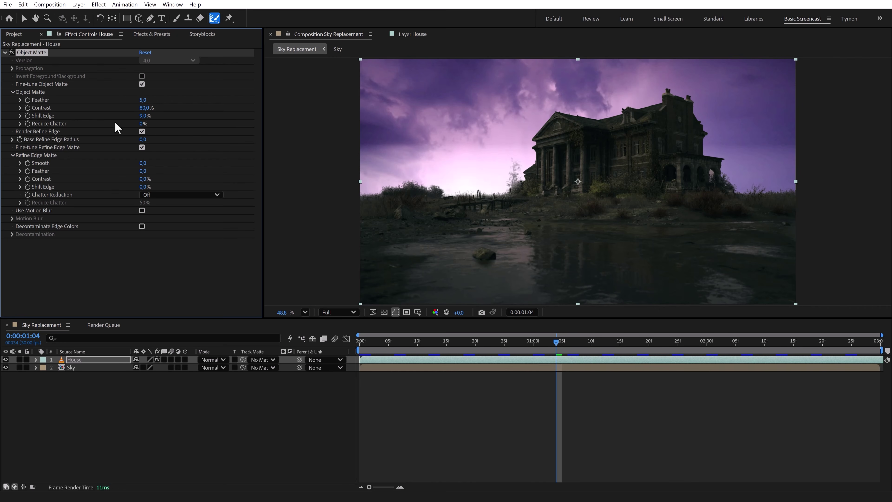
pyautogui.moveTo(143, 163); pyautogui.dragTo(199, 161)
pyautogui.moveTo(145, 187)
pyautogui.mouseDown()
pyautogui.moveTo(117, 188)
pyautogui.moveTo(175, 188)
pyautogui.moveTo(162, 189)
pyautogui.mouseUp()
pyautogui.click(142, 227)
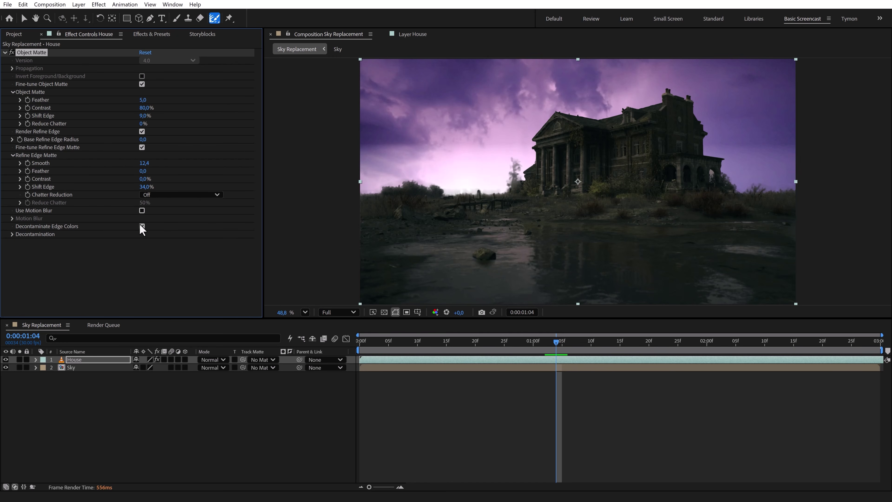
# Step: Apply Lumetri Color to the House layer and set its Tint to 63 and Temperature to -36
pyautogui.click(151, 34)
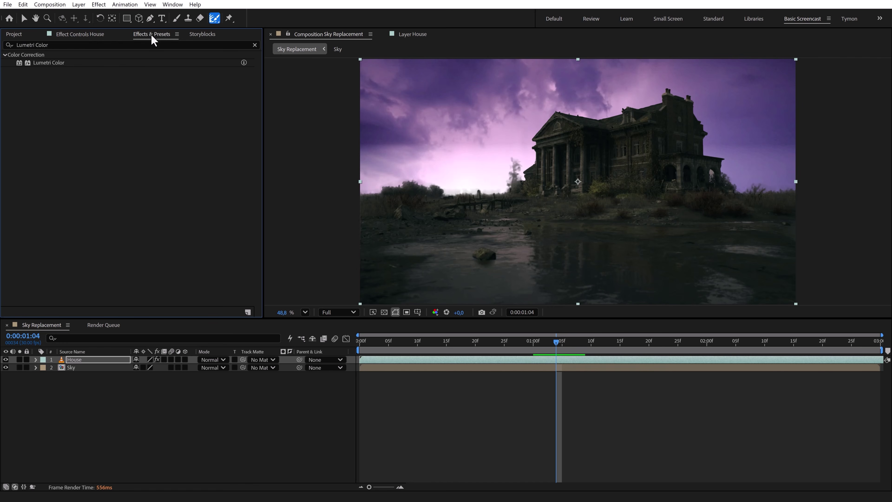
pyautogui.moveTo(42, 63); pyautogui.dragTo(543, 231)
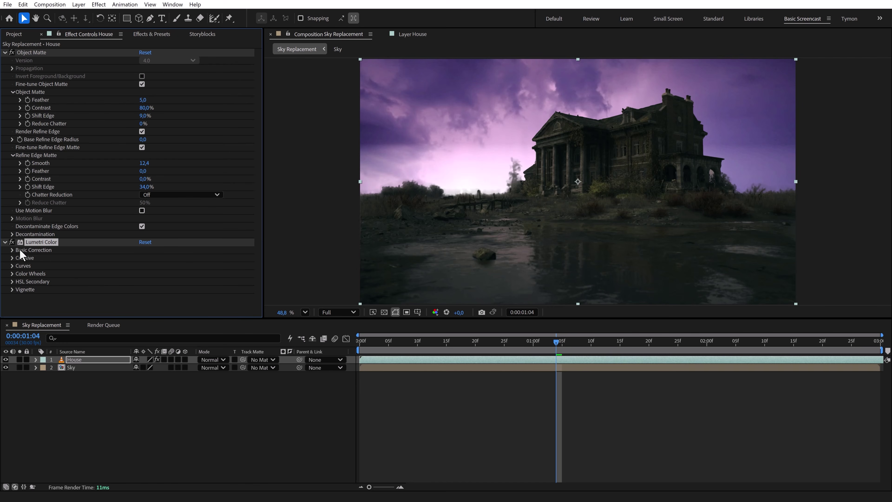
pyautogui.click(13, 250)
pyautogui.moveTo(256, 197); pyautogui.dragTo(250, 263)
pyautogui.moveTo(144, 200); pyautogui.dragTo(155, 200)
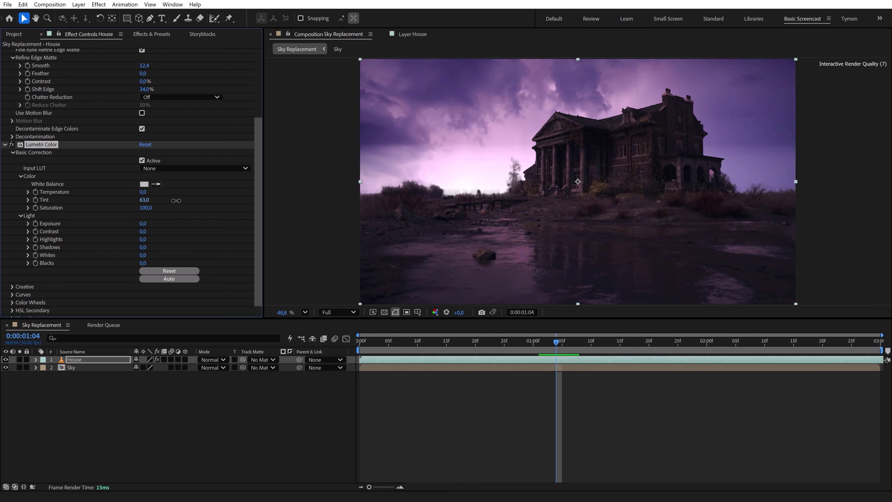
pyautogui.moveTo(145, 192); pyautogui.dragTo(137, 201)
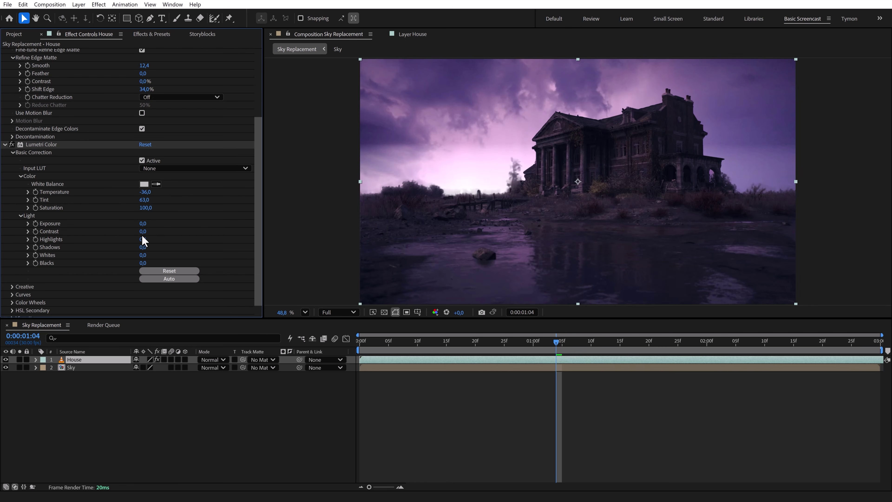
# Step: Set the House layer's Lumetri Highlights to -58, Contrast to 23, Whites to -16 and Blacks to -3
pyautogui.moveTo(142, 240); pyautogui.dragTo(98, 236)
pyautogui.moveTo(153, 233); pyautogui.dragTo(138, 258)
pyautogui.scroll(-1, 145, 283)
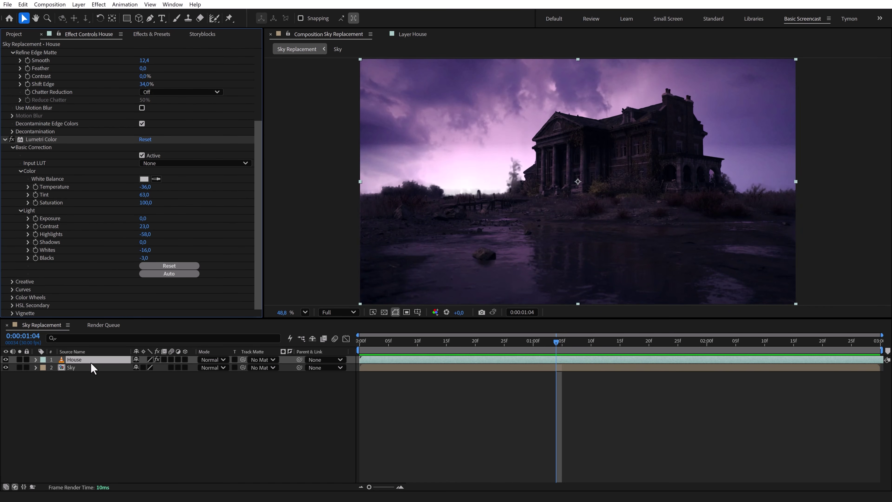
# Step: Apply Gaussian Blur with a Blurriness of 25 to the Sky layer, and enlarge and shift the layer slightly down and right
pyautogui.click(73, 368)
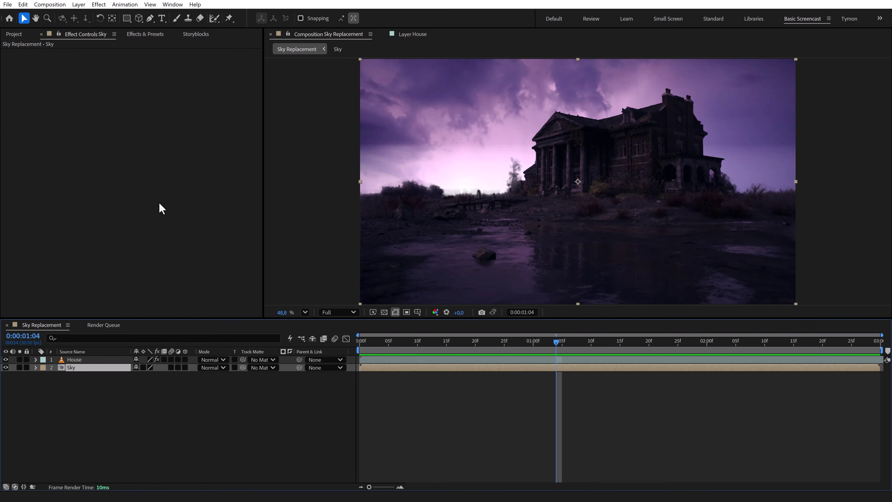
pyautogui.hotkey('ctrl', 'space')
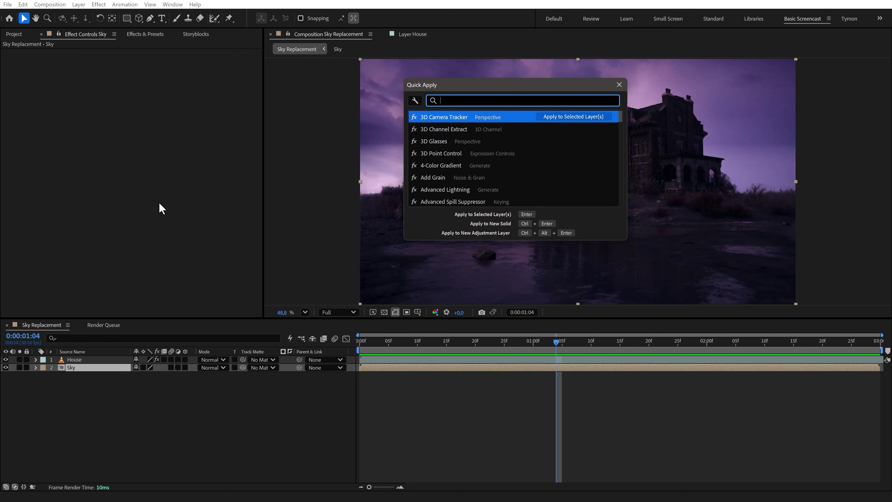
pyautogui.write('Gaussian')
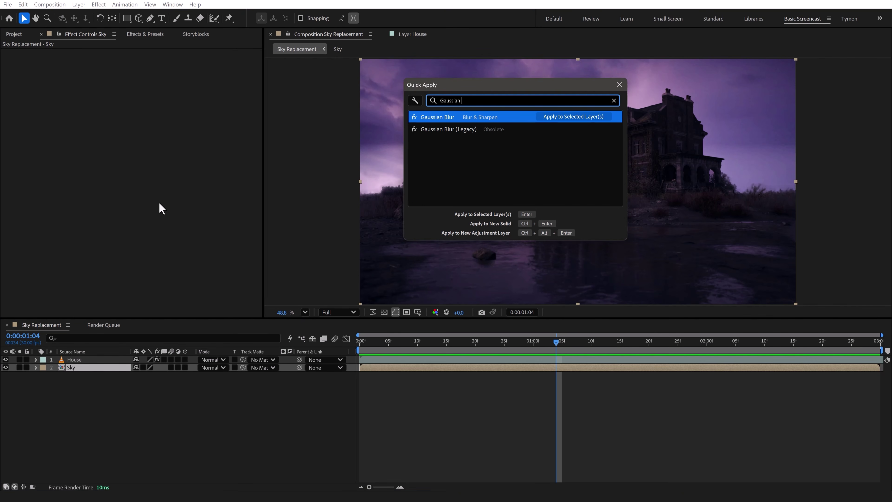
pyautogui.click(581, 115)
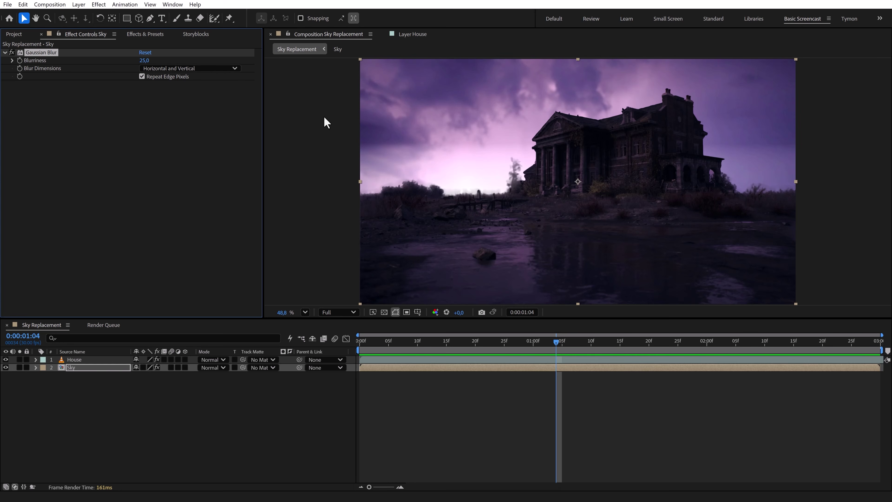
pyautogui.moveTo(363, 65); pyautogui.dragTo(339, 35)
pyautogui.moveTo(399, 89); pyautogui.dragTo(412, 102)
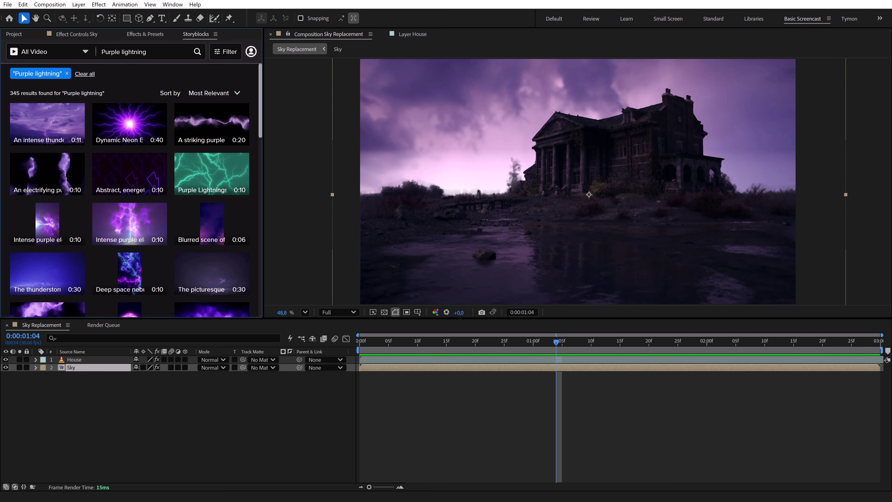
# Step: Browse the Storyblocks video results for "Purple lightning"
pyautogui.scroll(-1, 212, 113)
pyautogui.scroll(-3, 212, 105)
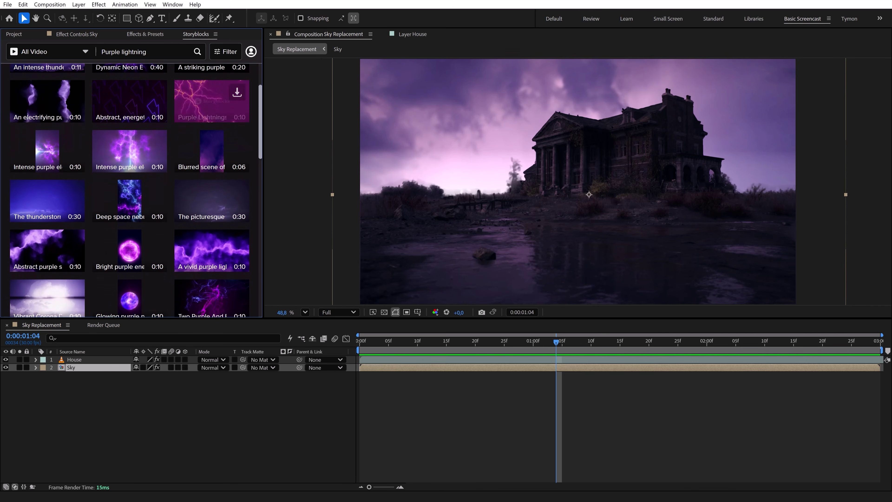
pyautogui.scroll(-3, 129, 190)
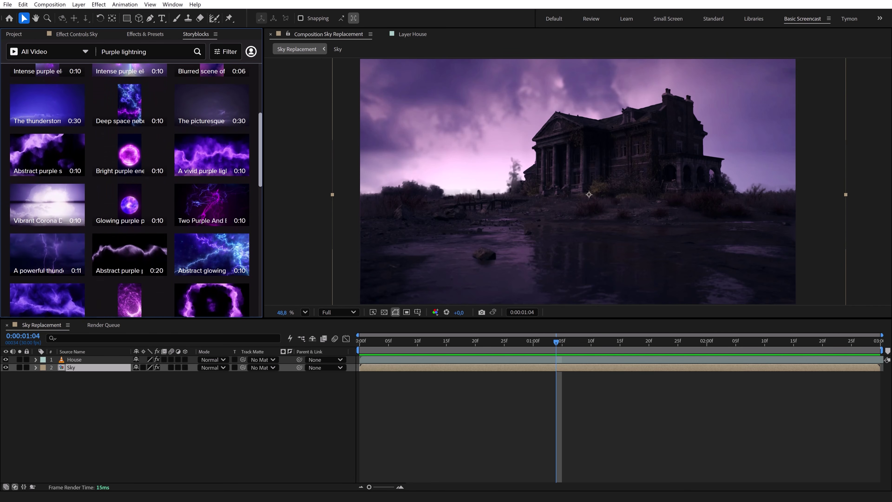
pyautogui.scroll(-2, 129, 190)
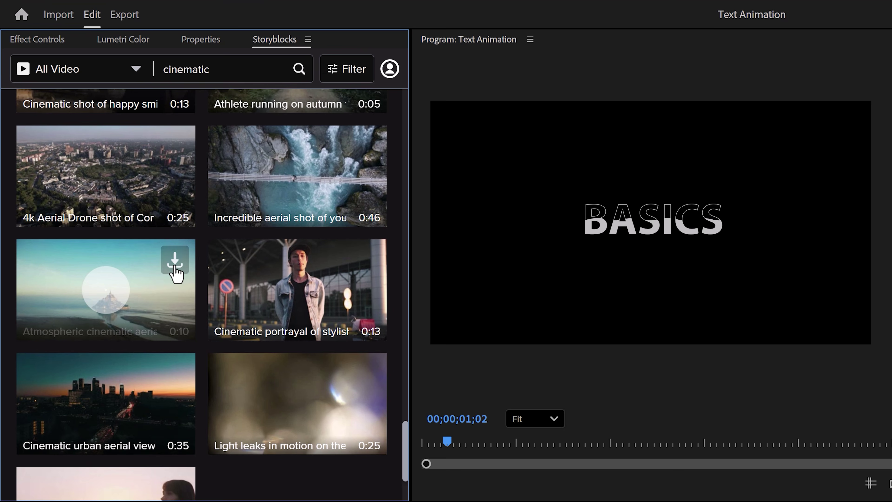
# Step: In Premiere Pro, download the atmospheric cinematic aerial clip from Storyblocks as 4KMP4 (h264)
pyautogui.click(175, 262)
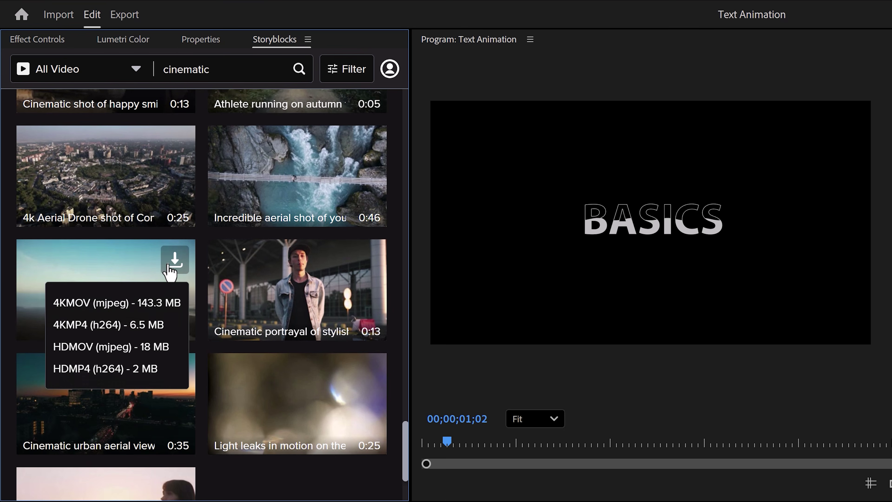
pyautogui.click(104, 323)
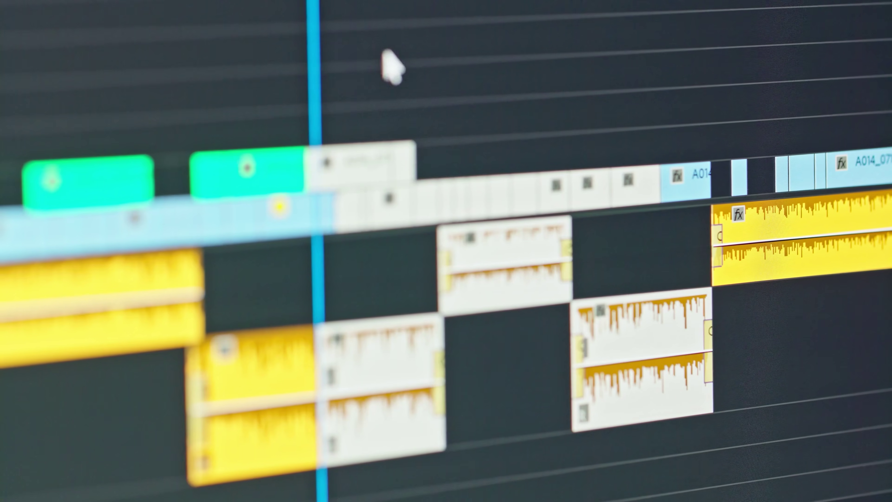
# Step: Browse the Storyblocks video results for "Epic"
pyautogui.moveTo(339, 88); pyautogui.dragTo(715, 417)
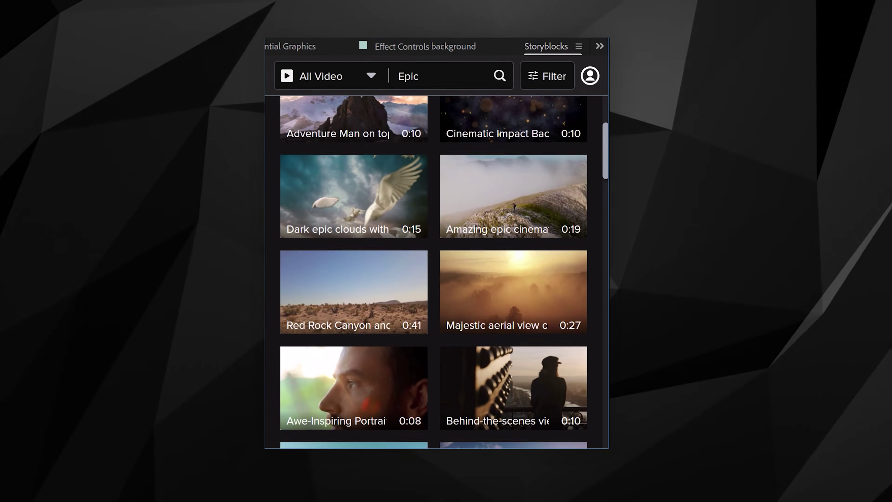
pyautogui.scroll(-10, 433, 275)
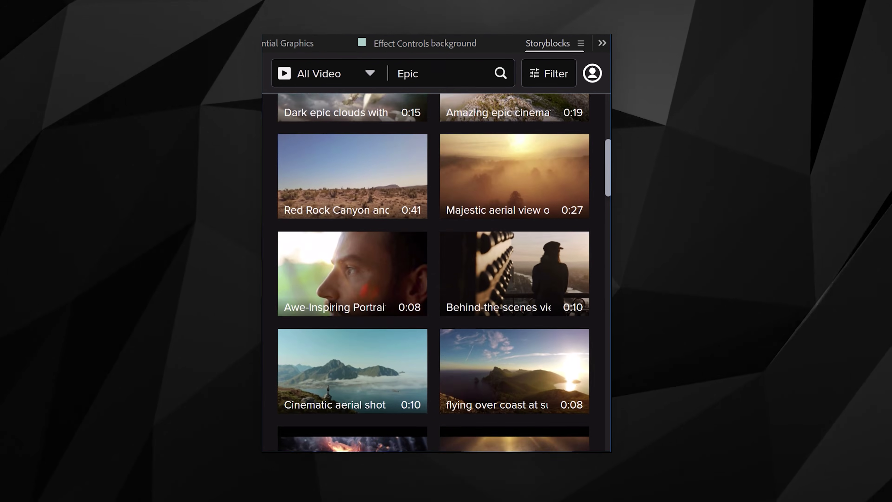
pyautogui.scroll(-10, 433, 274)
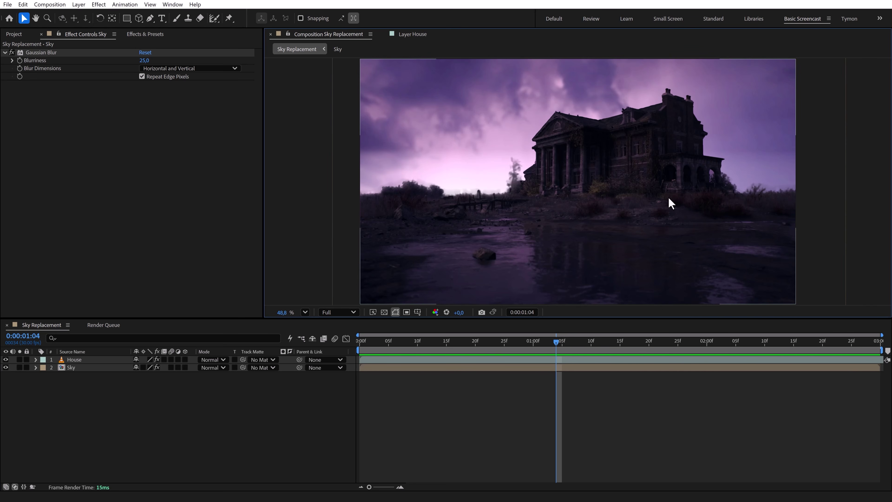
# Step: Duplicate the House layer and rename the copy "Trees Background"
pyautogui.click(77, 360)
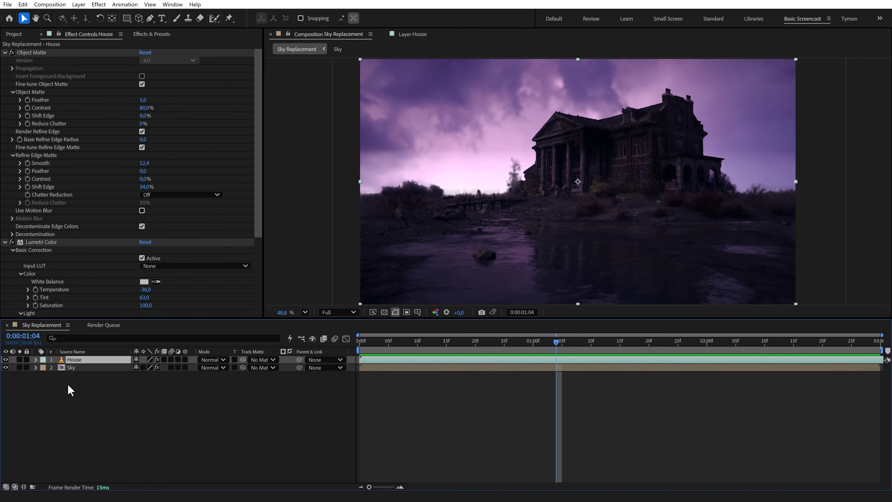
pyautogui.hotkey('ctrl', 'd')
pyautogui.press('Return')
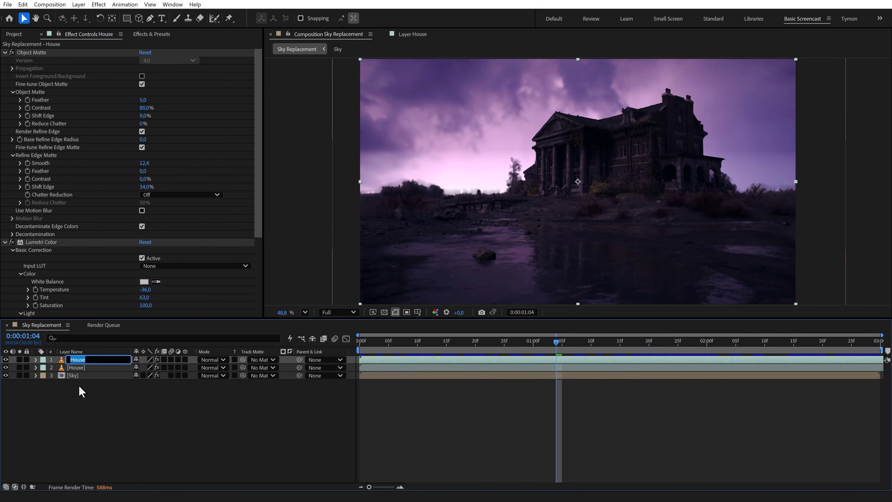
pyautogui.write('Trees Background')
pyautogui.press('Return')
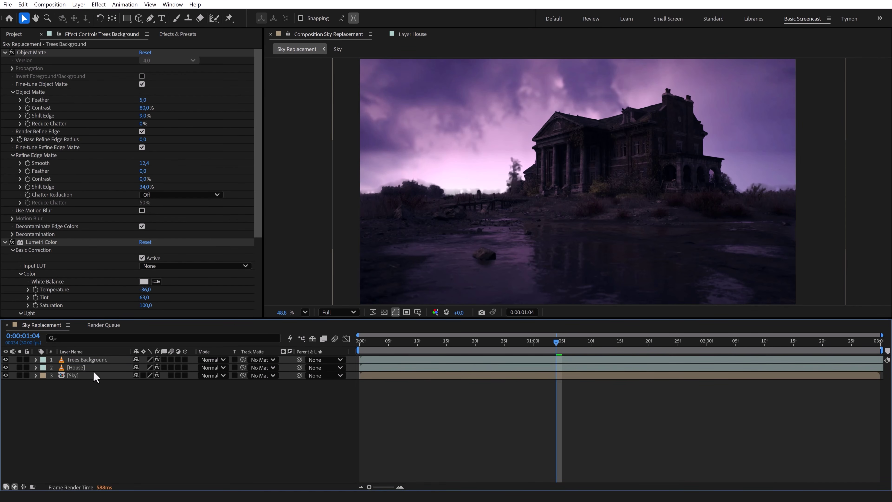
# Step: Draw a closed Pen mask on the Trees Background layer around the trees and horizon to the left of the house
pyautogui.click(96, 360)
pyautogui.click(150, 18)
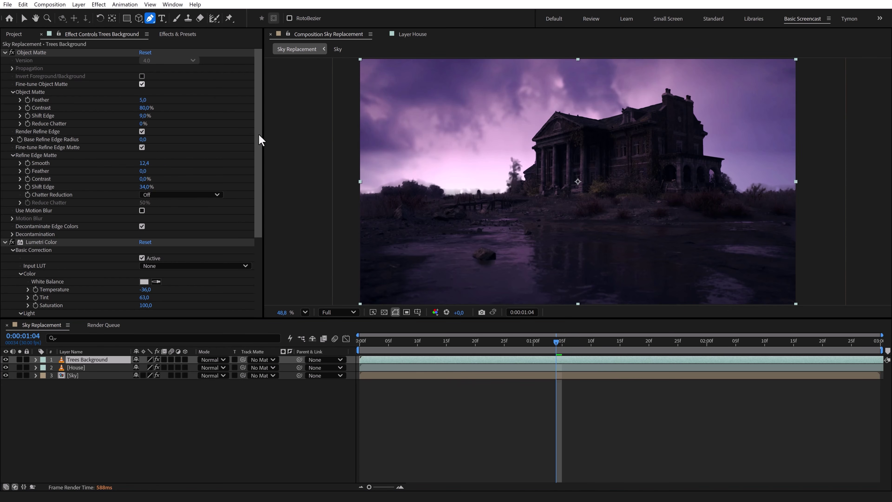
pyautogui.moveTo(352, 180); pyautogui.dragTo(357, 176)
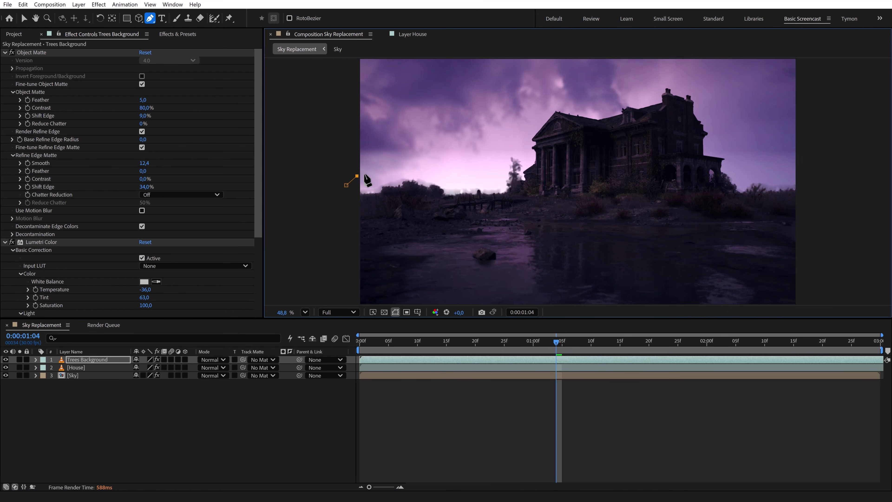
pyautogui.click(365, 174)
pyautogui.click(376, 175)
pyautogui.click(393, 174)
pyautogui.click(417, 170)
pyautogui.click(442, 182)
pyautogui.click(479, 183)
pyautogui.click(536, 164)
pyautogui.click(499, 206)
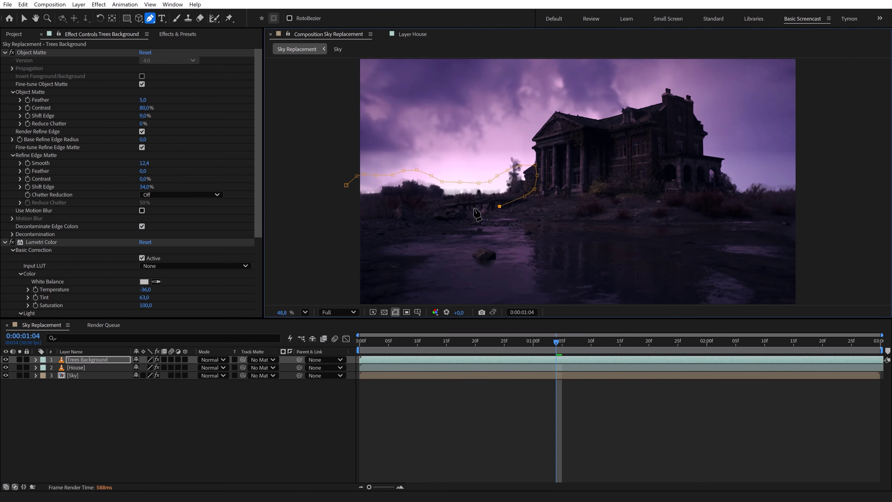
pyautogui.click(473, 208)
pyautogui.click(439, 206)
pyautogui.click(411, 205)
pyautogui.click(381, 206)
pyautogui.click(361, 209)
pyautogui.click(347, 203)
pyautogui.click(341, 196)
pyautogui.click(346, 185)
# Step: Draw a second closed Pen mask on the Trees Background layer around the bushes and horizon to the right of the house
pyautogui.click(706, 186)
pyautogui.click(703, 173)
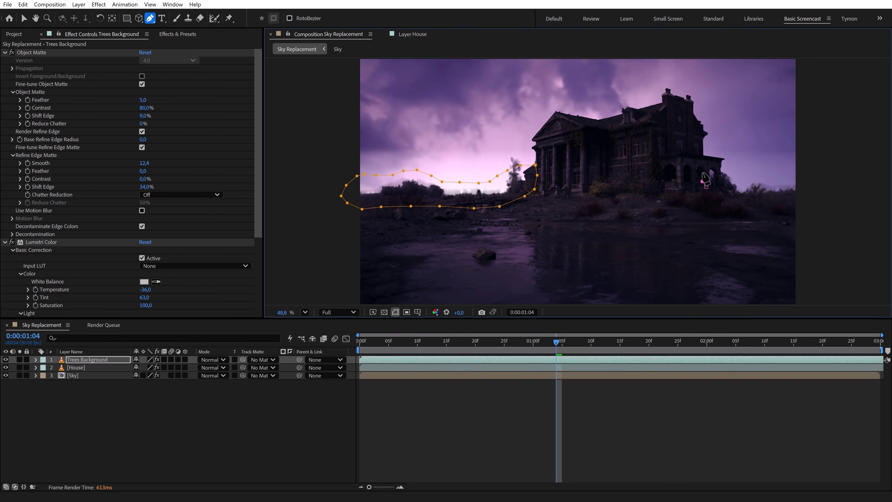
pyautogui.click(715, 165)
pyautogui.click(759, 178)
pyautogui.click(803, 180)
pyautogui.click(786, 204)
pyautogui.click(751, 203)
pyautogui.click(714, 198)
pyautogui.click(706, 186)
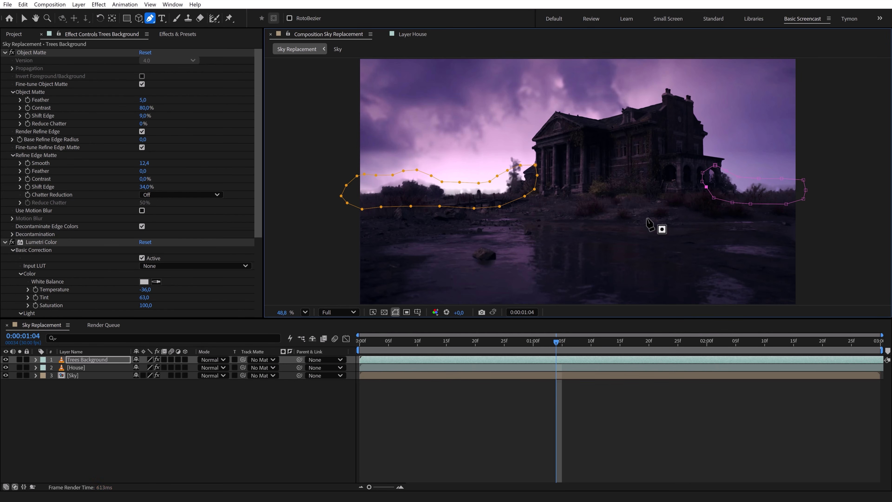
# Step: Delete the Object Matte effect from the Trees Background layer
pyautogui.click(36, 359)
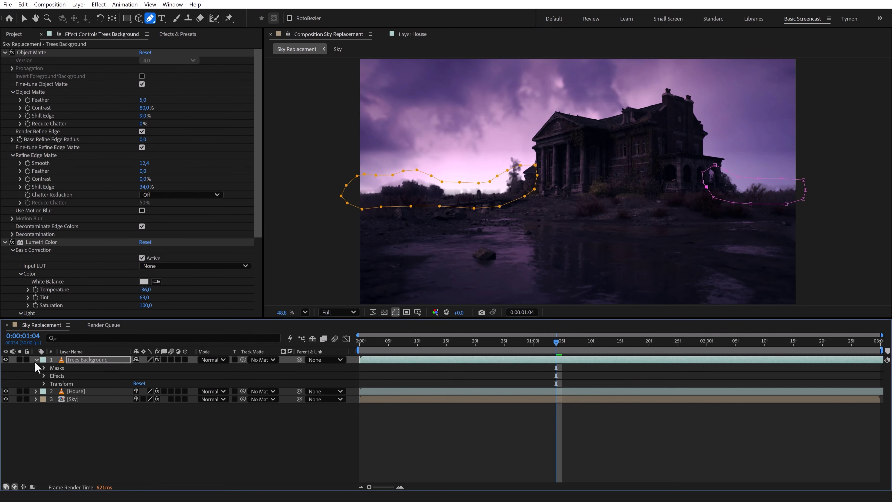
pyautogui.click(44, 375)
pyautogui.click(69, 384)
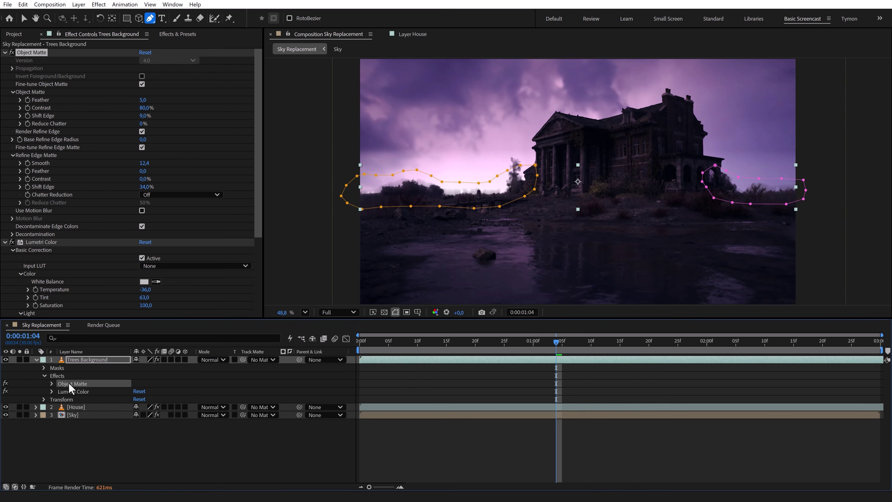
pyautogui.press('Delete')
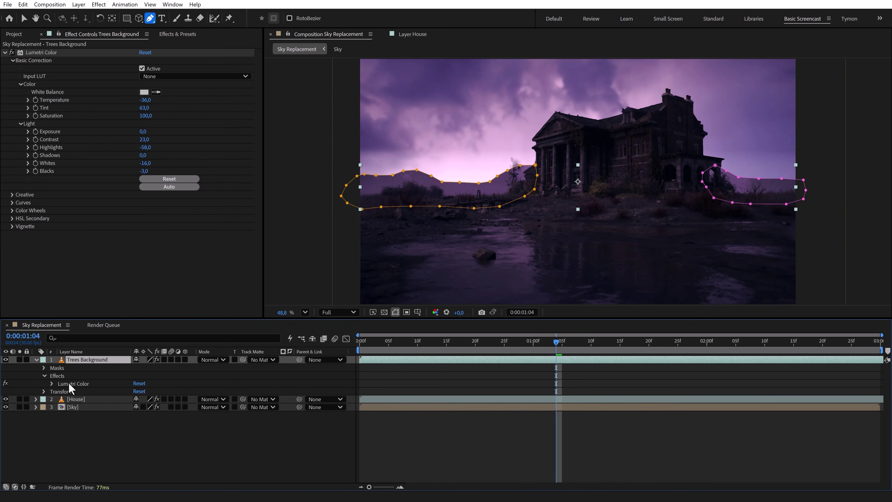
# Step: Set the feather of Mask 1 on Trees Background to 122 pixels and raise the feather of Mask 2 to soften its edges
pyautogui.click(44, 368)
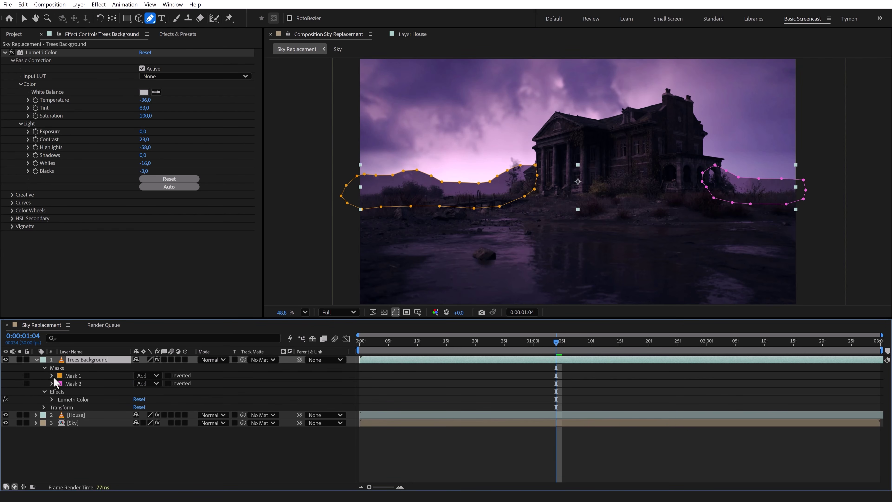
pyautogui.click(51, 375)
pyautogui.click(51, 415)
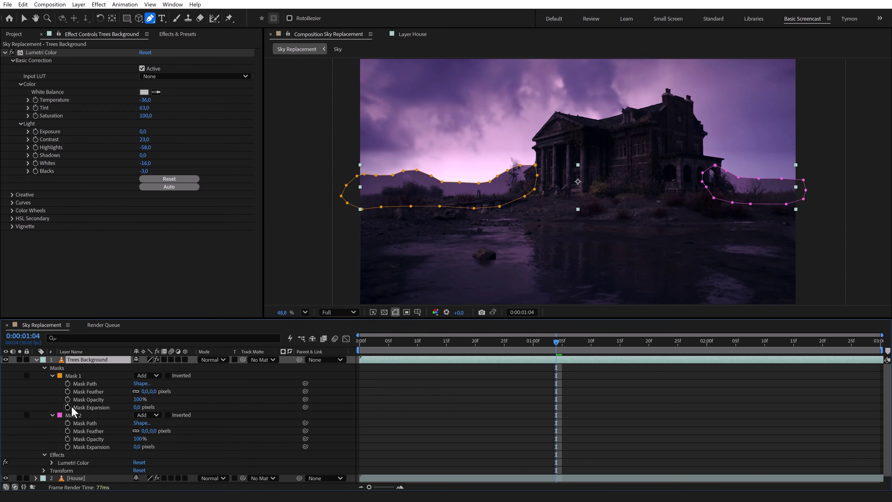
pyautogui.moveTo(145, 391); pyautogui.dragTo(201, 384)
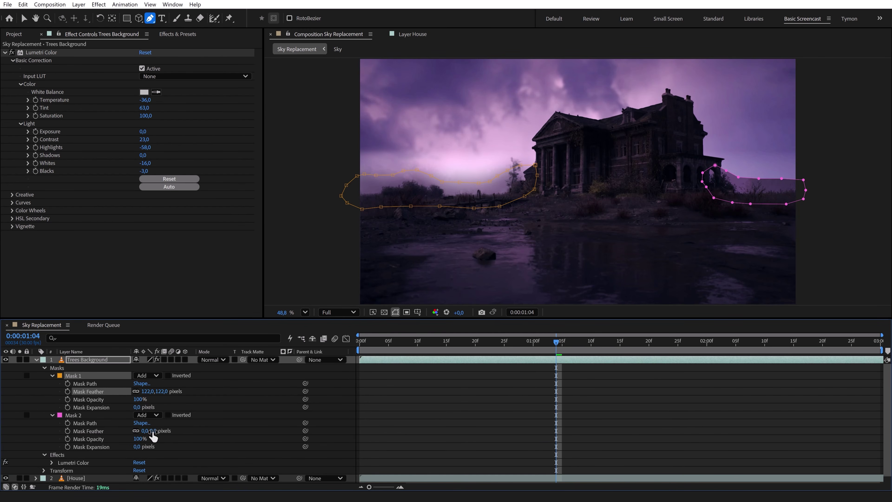
pyautogui.moveTo(147, 431); pyautogui.dragTo(194, 425)
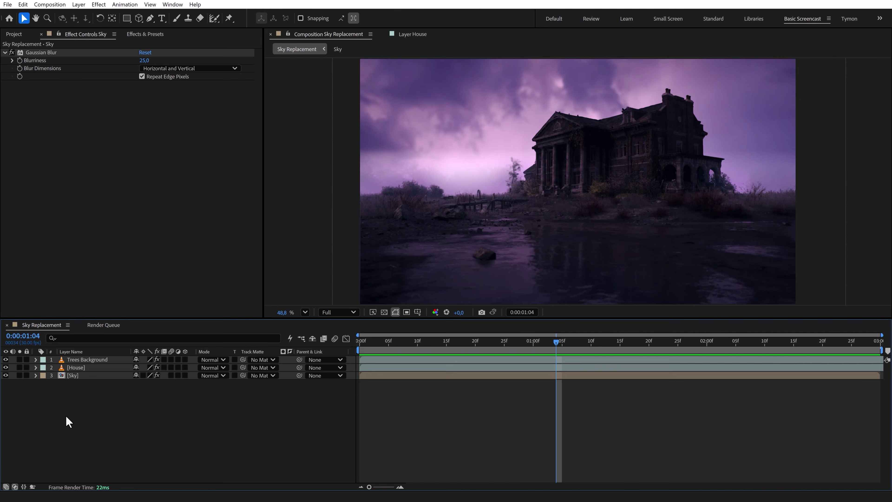
# Step: Duplicate the Sky layer as "Sky Reflections" and move the copy to the top of the layer stack
pyautogui.click(83, 376)
pyautogui.hotkey('ctrl', 'd')
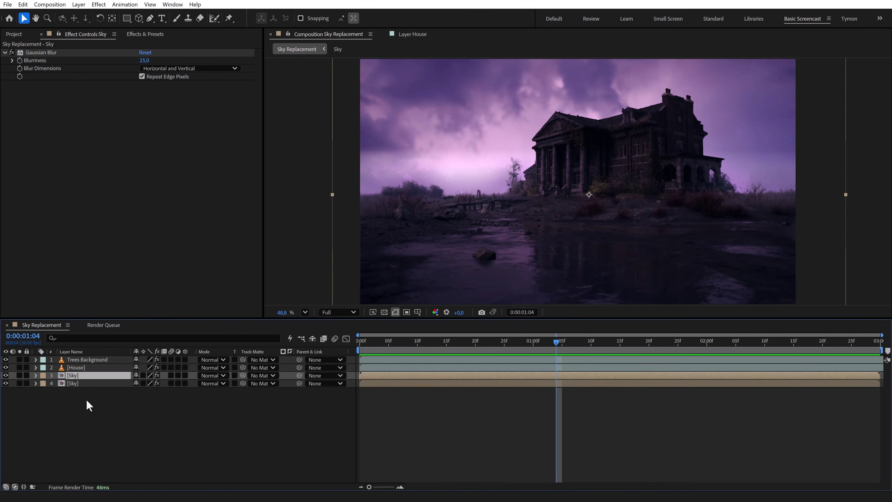
pyautogui.press('Return')
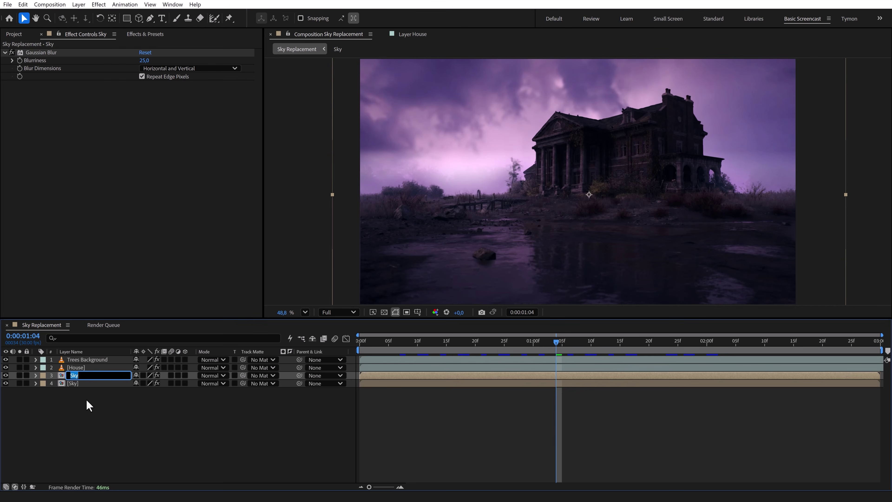
pyautogui.write('Sky Reflections')
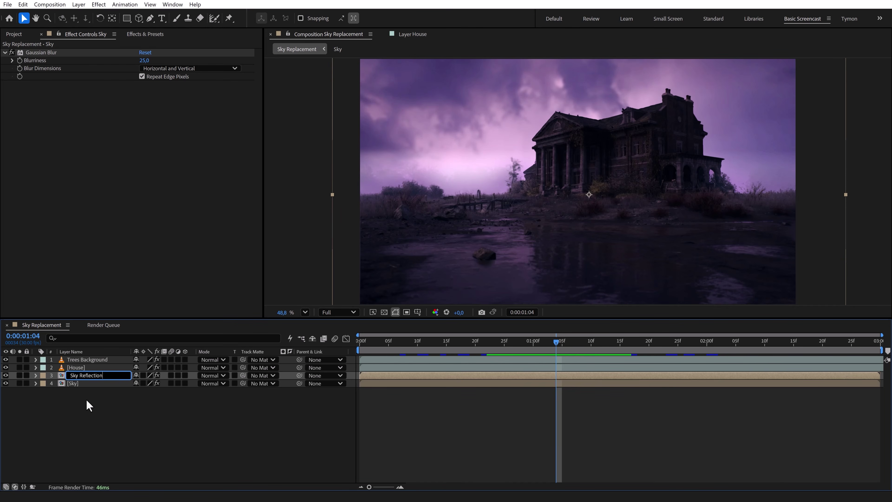
pyautogui.press('Return')
pyautogui.moveTo(87, 375); pyautogui.dragTo(92, 360)
# Step: Flip the Sky Reflections layer vertically with a Scale of 117.8, -117.8% and set its blending mode to Add
pyautogui.press('s')
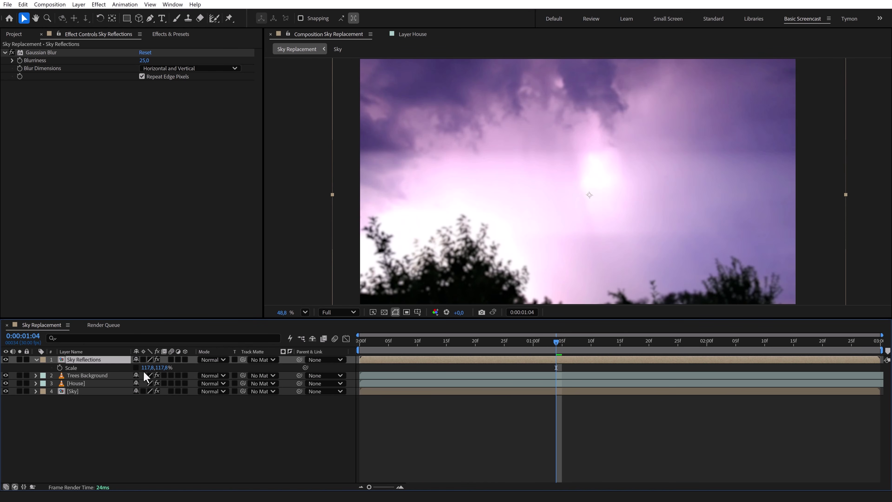
pyautogui.click(160, 368)
pyautogui.click(163, 367)
pyautogui.write('-')
pyautogui.press('Return')
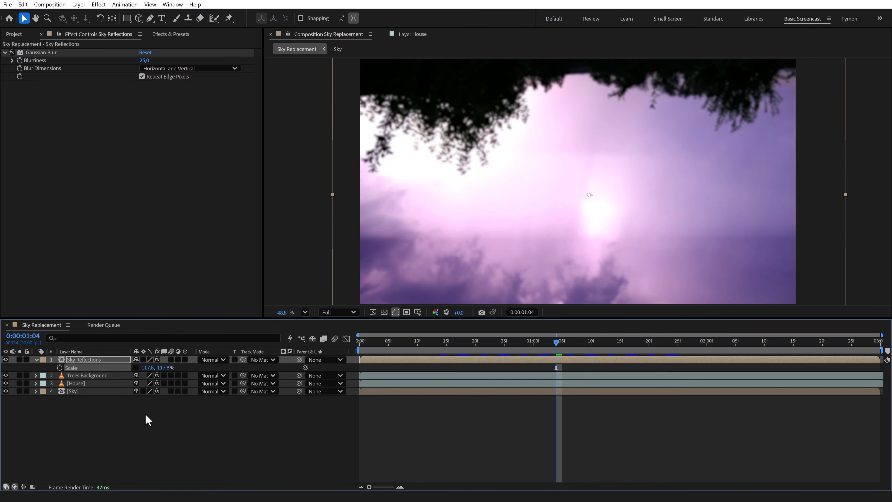
pyautogui.click(145, 414)
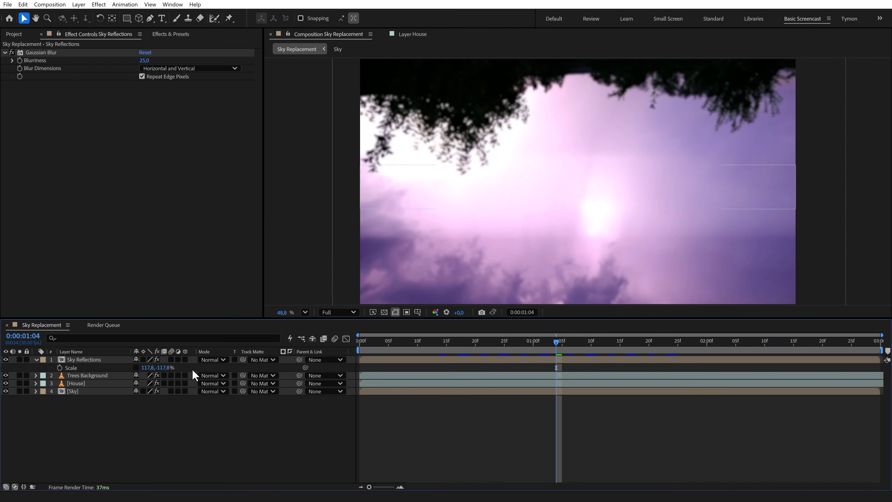
pyautogui.click(208, 359)
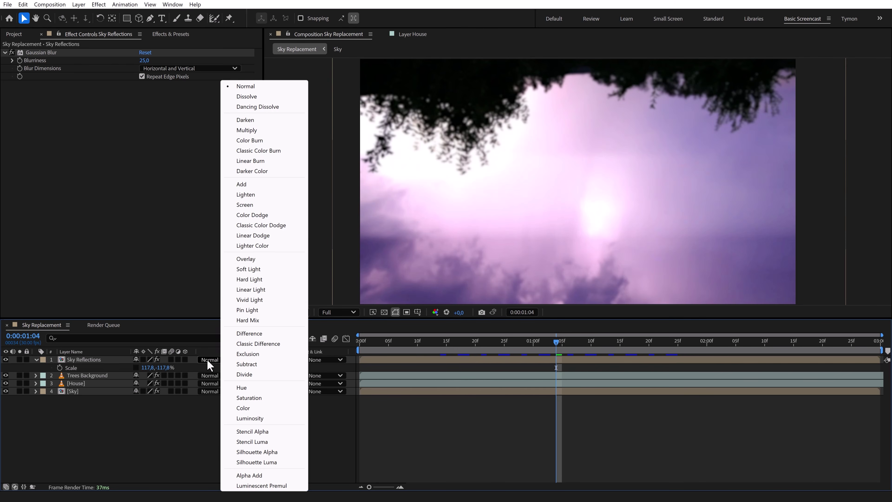
pyautogui.click(245, 185)
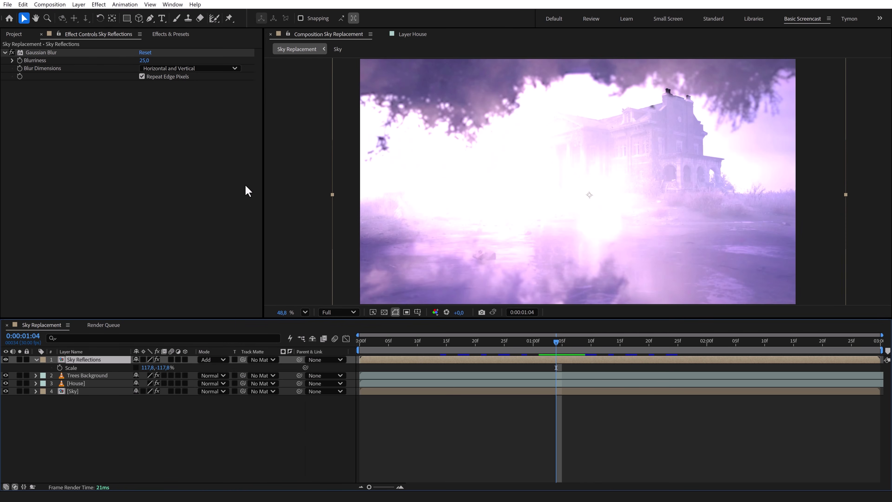
# Step: Draw a closed Pen mask on Sky Reflections enclosing the house, ground and water below the skyline, extending past the frame edges
pyautogui.click(149, 18)
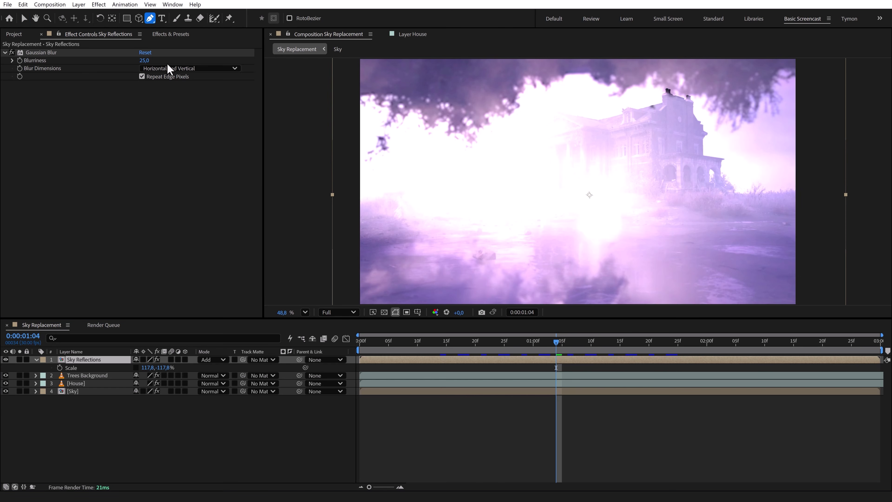
pyautogui.click(316, 182)
pyautogui.click(350, 179)
pyautogui.click(377, 180)
pyautogui.click(427, 180)
pyautogui.click(462, 174)
pyautogui.click(493, 164)
pyautogui.click(513, 151)
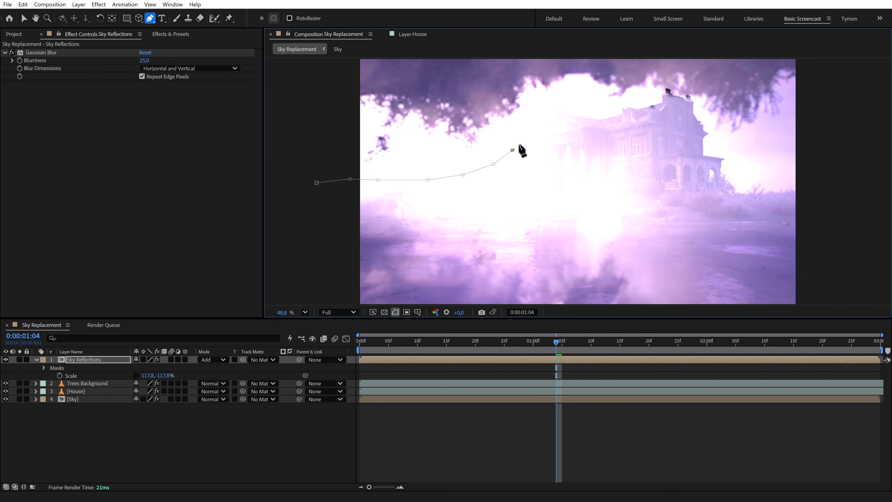
pyautogui.click(535, 131)
pyautogui.click(814, 292)
pyautogui.click(318, 291)
pyautogui.click(306, 242)
pyautogui.click(315, 183)
pyautogui.click(321, 155)
pyautogui.moveTo(636, 181); pyautogui.dragTo(632, 207)
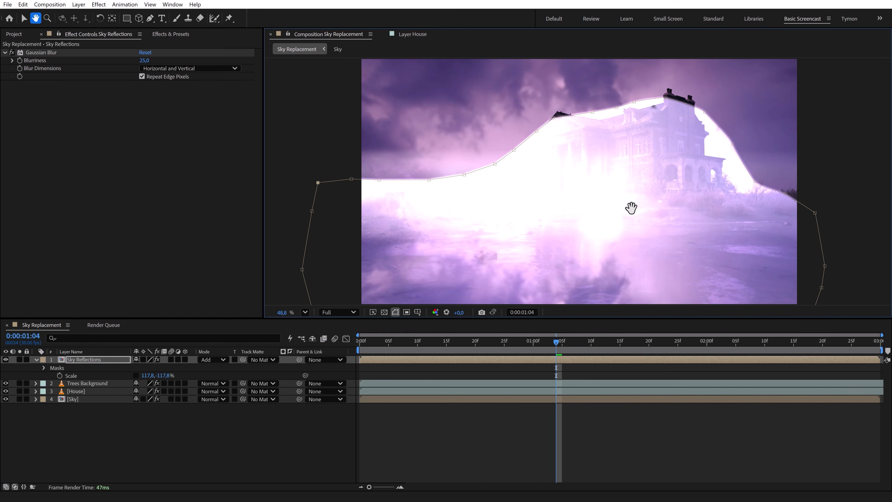
# Step: Adjust the Mask Feather of Mask 1 on the Sky Reflections layer
pyautogui.click(44, 368)
pyautogui.click(52, 376)
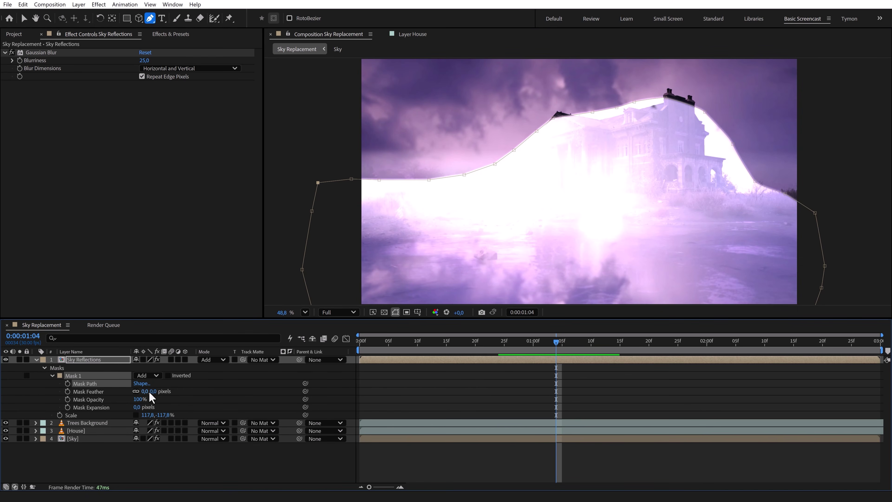
pyautogui.moveTo(150, 394); pyautogui.dragTo(127, 402)
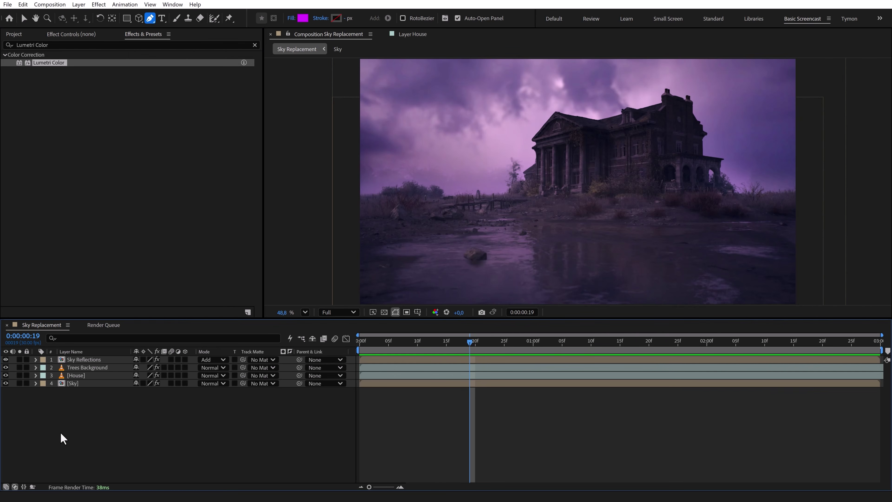
# Step: Create an adjustment layer above all other layers and apply the Lumetri Color effect to it
pyautogui.rightClick(64, 426)
pyautogui.moveTo(84, 318)
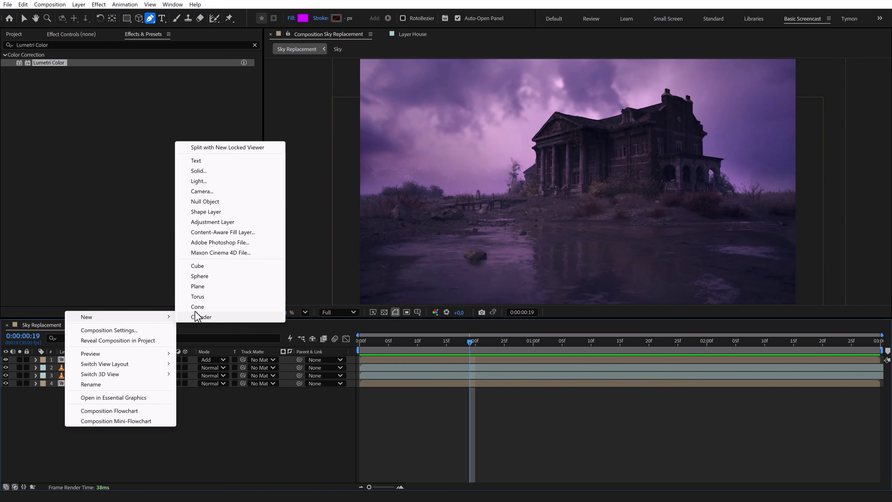
pyautogui.click(211, 222)
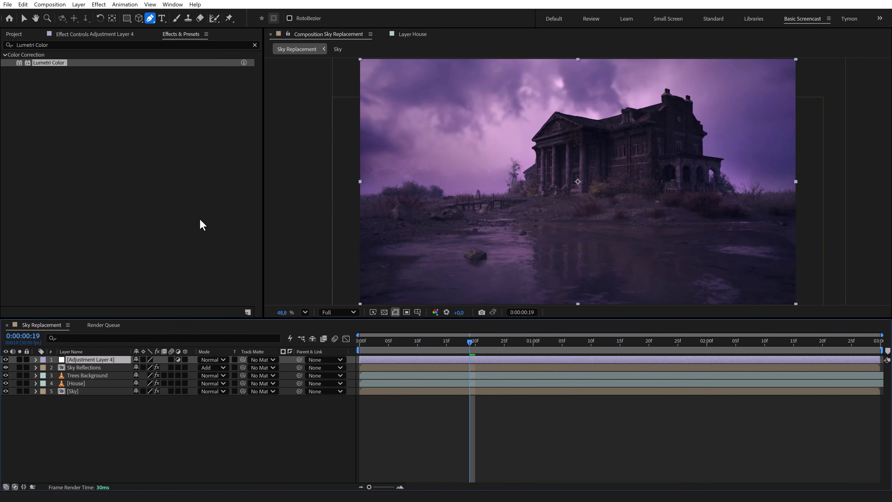
pyautogui.moveTo(56, 63); pyautogui.dragTo(91, 362)
pyautogui.press('v')
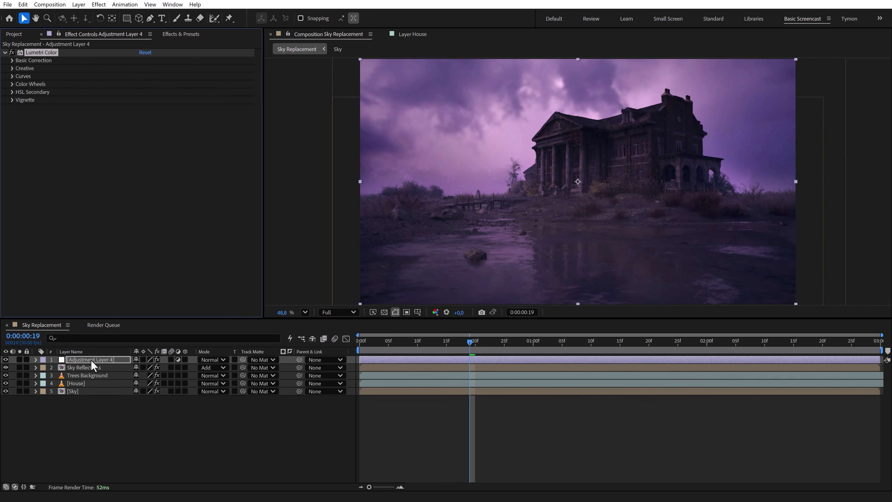
pyautogui.click(91, 359)
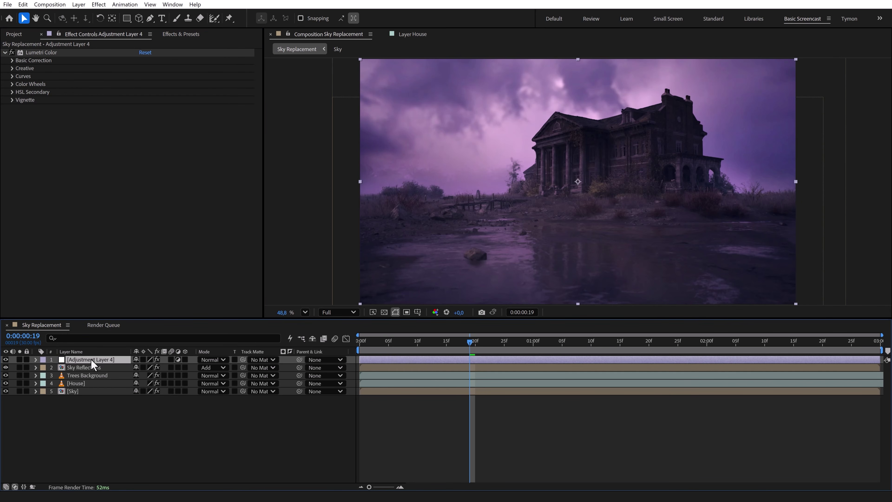
# Step: Rename the top adjustment layer as Flicker + Final CG
pyautogui.press('Return')
pyautogui.write('Flicker + Final CG')
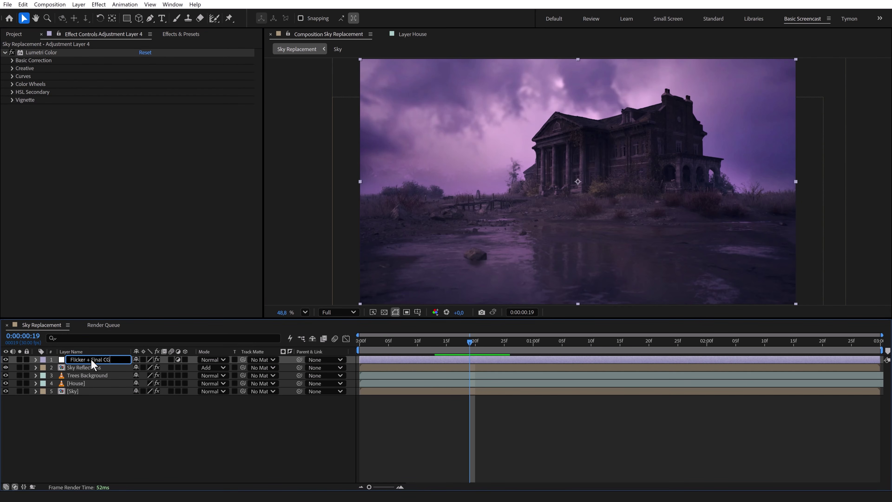
pyautogui.press('Return')
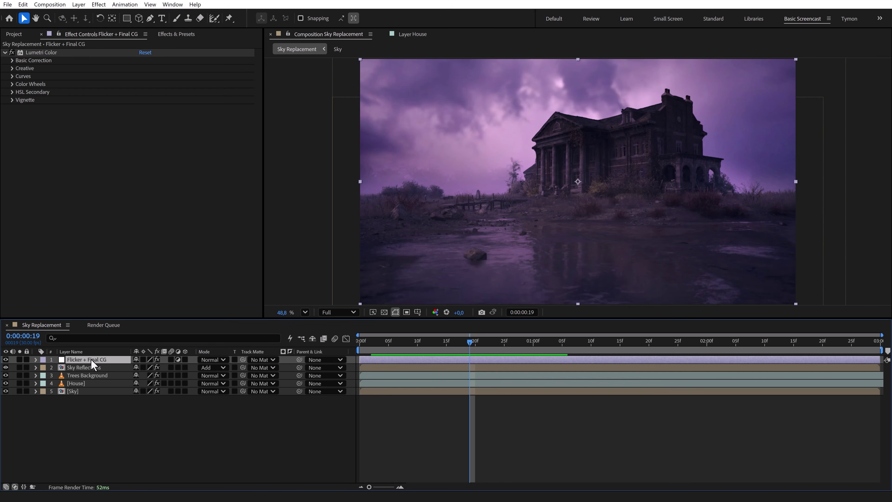
# Step: Set the Lumetri Color basic correction to Temperature -19, Tint 21 and Contrast 29
pyautogui.click(12, 61)
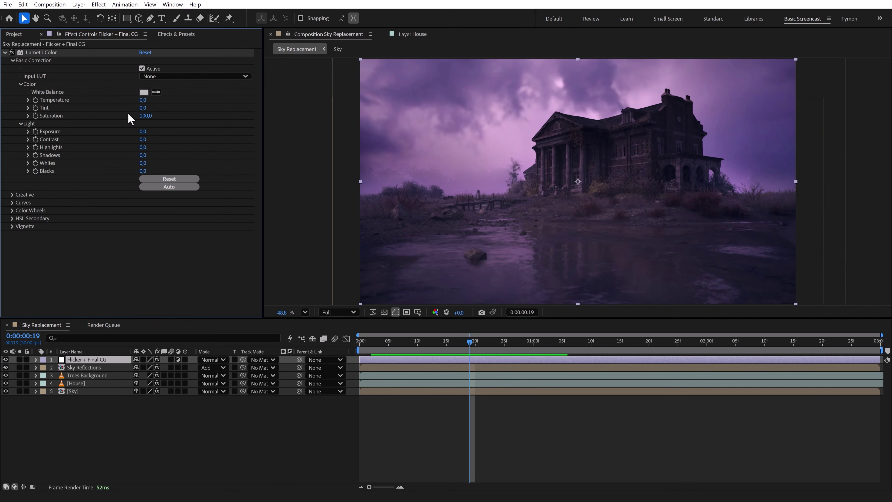
pyautogui.moveTo(143, 100)
pyautogui.mouseDown()
pyautogui.moveTo(134, 100)
pyautogui.moveTo(150, 106)
pyautogui.mouseUp()
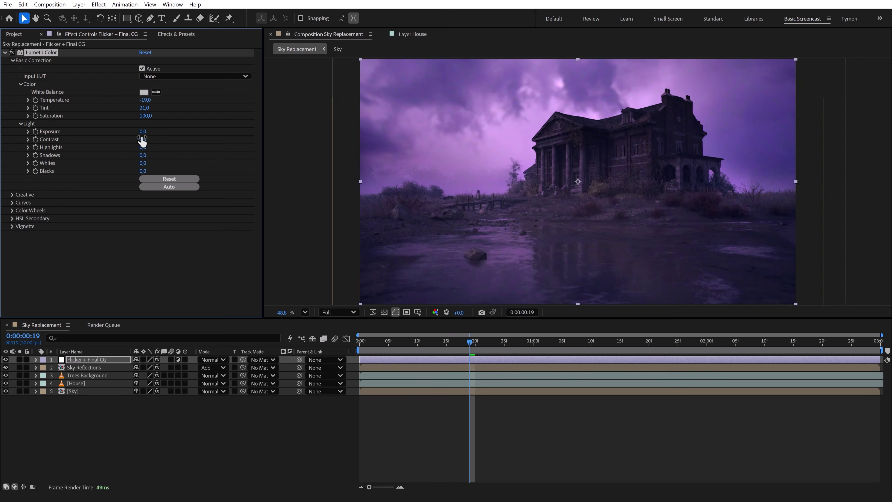
pyautogui.moveTo(142, 140); pyautogui.dragTo(158, 136)
# Step: Start keyframing the Lumetri Color Exposure of the Flicker + Final CG layer at 0:00:00:00
pyautogui.click(36, 359)
pyautogui.click(44, 368)
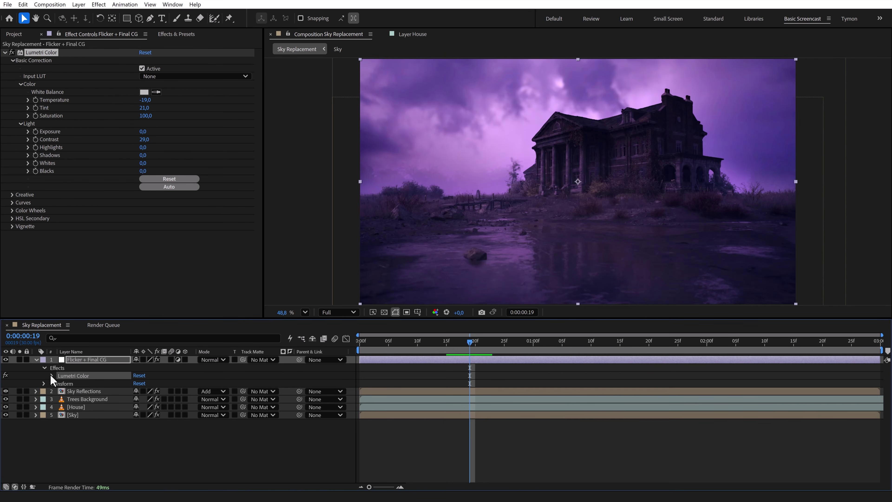
pyautogui.click(53, 376)
pyautogui.click(59, 384)
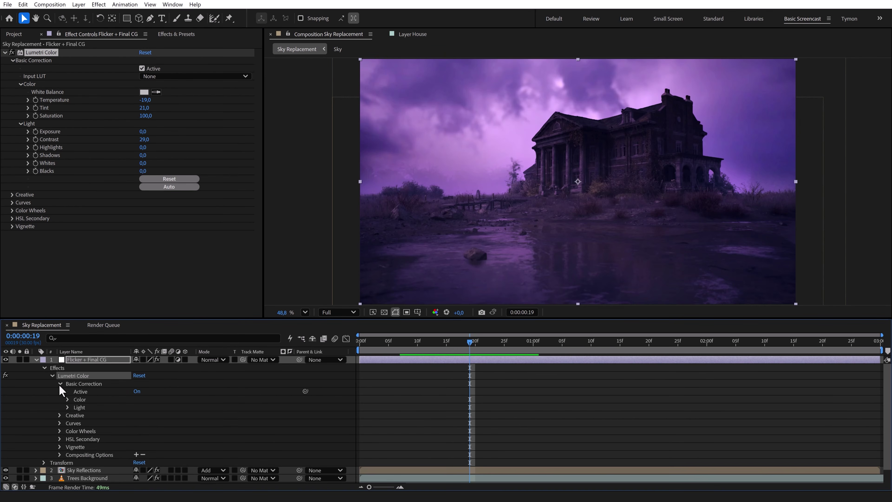
pyautogui.click(68, 408)
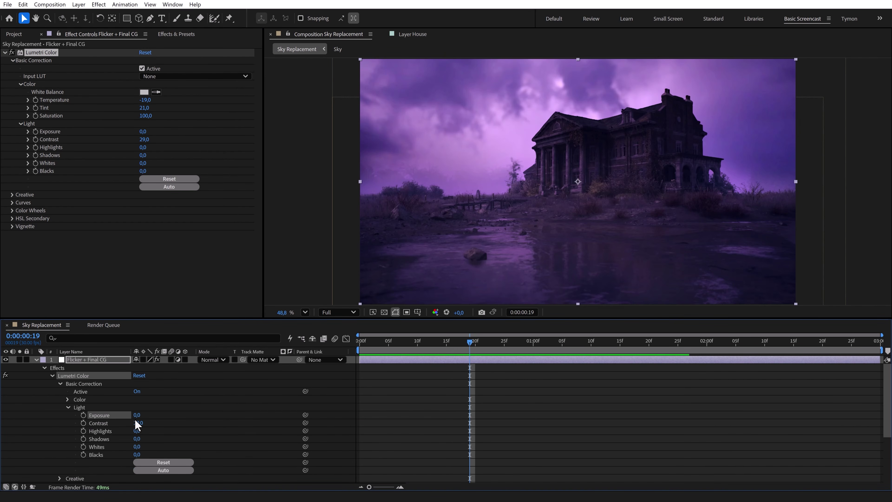
pyautogui.moveTo(469, 342); pyautogui.dragTo(352, 348)
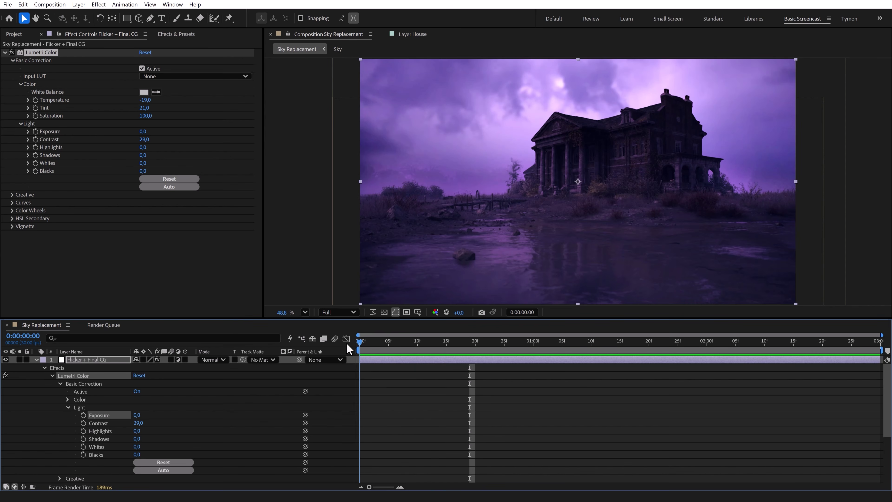
pyautogui.click(83, 415)
# Step: Step through the composition frame by frame and keyframe the Lumetri Exposure to create a lightning flicker
pyautogui.press('pagedown')
pyautogui.moveTo(137, 415); pyautogui.dragTo(138, 415)
pyautogui.press('pagedown')
pyautogui.press('pagedown')
pyautogui.press('pagedown')
pyautogui.press('pagedown')
pyautogui.press('pagedown')
pyautogui.press('pagedown')
pyautogui.press('pagedown')
pyautogui.press('pagedown')
pyautogui.press('pagedown')
pyautogui.press('pagedown')
pyautogui.click(13, 415)
pyautogui.press('pagedown')
pyautogui.press('pagedown')
pyautogui.press('pagedown')
pyautogui.press('pagedown')
pyautogui.press('pagedown')
pyautogui.press('pagedown')
pyautogui.press('pagedown')
pyautogui.press('pagedown')
pyautogui.press('pagedown')
pyautogui.press('pagedown')
pyautogui.press('pagedown')
pyautogui.press('pagedown')
pyautogui.press('pagedown')
pyautogui.press('pagedown')
pyautogui.press('pagedown')
pyautogui.press('pagedown')
pyautogui.moveTo(513, 347); pyautogui.dragTo(447, 348)
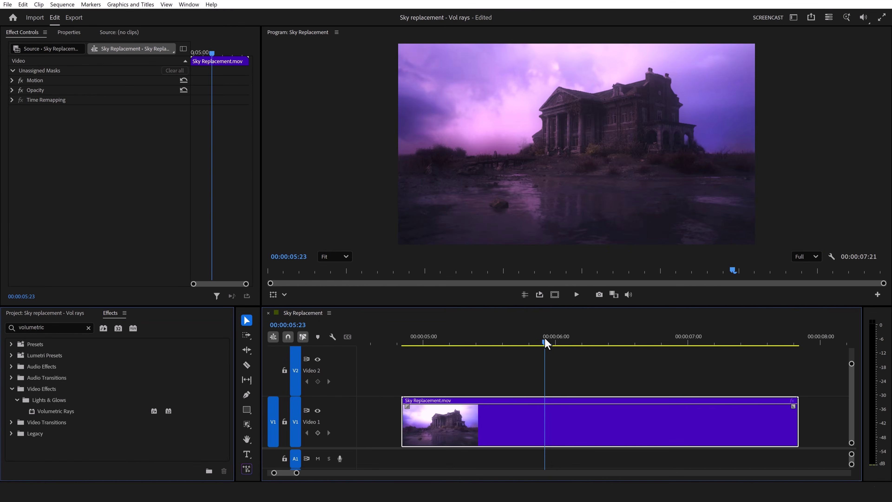
# Step: In Premiere Pro, apply the Volumetric Rays effect to the Sky Replacement.mov clip, with the playhead at 00:00:05:11
pyautogui.moveTo(545, 340); pyautogui.dragTo(480, 336)
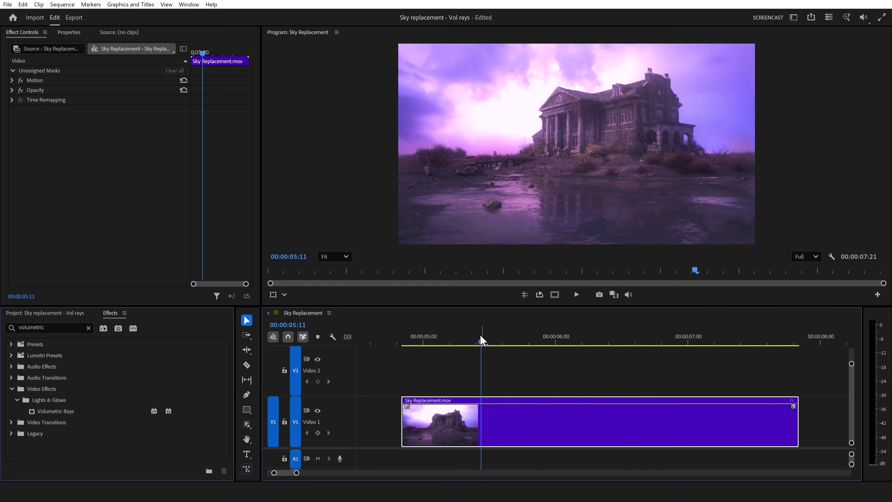
pyautogui.moveTo(70, 411); pyautogui.dragTo(474, 420)
pyautogui.click(205, 242)
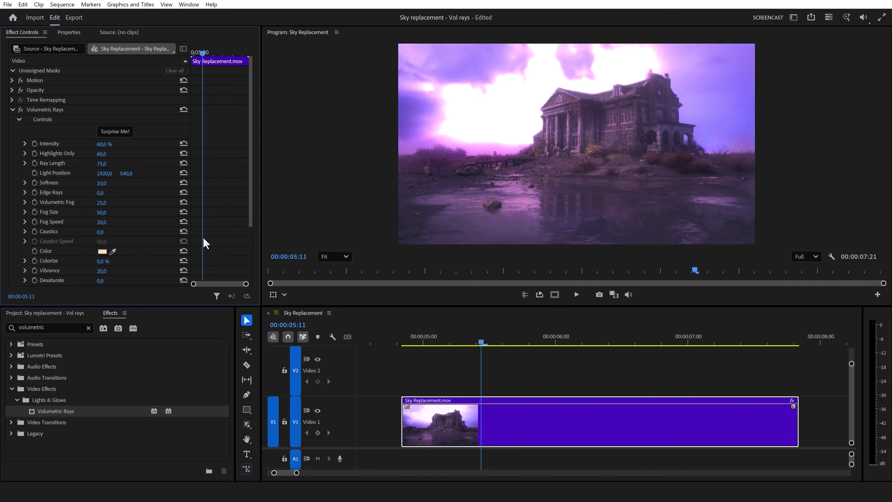
# Step: Randomize the Volumetric Rays settings several times with Surprise Me!
pyautogui.click(124, 136)
pyautogui.click(123, 137)
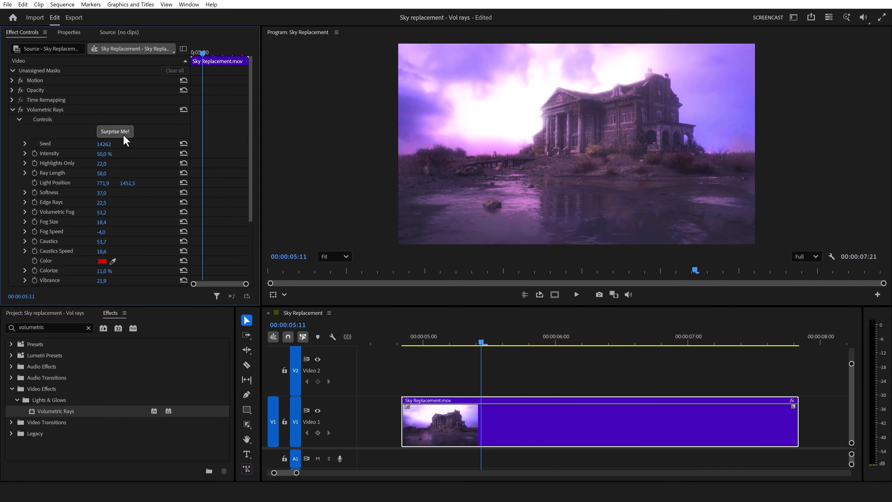
pyautogui.click(124, 136)
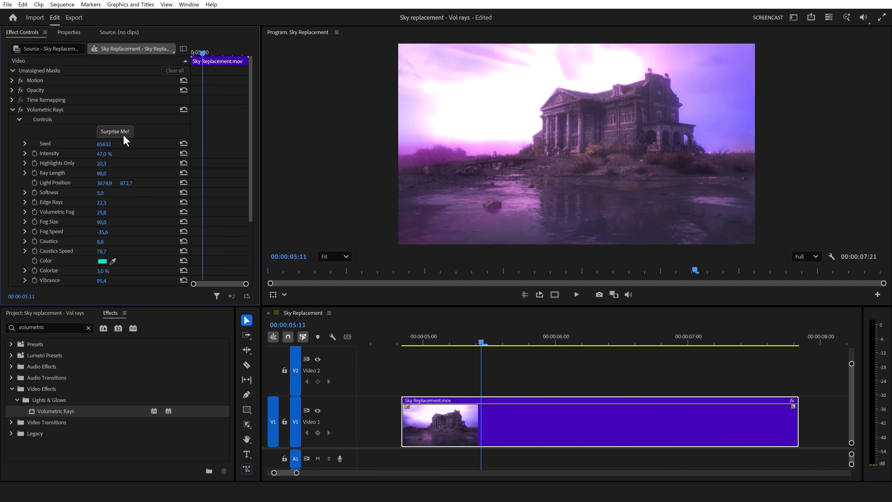
# Step: Set the Light Position of Volumetric Rays to 60, 0
pyautogui.moveTo(106, 183); pyautogui.dragTo(91, 181)
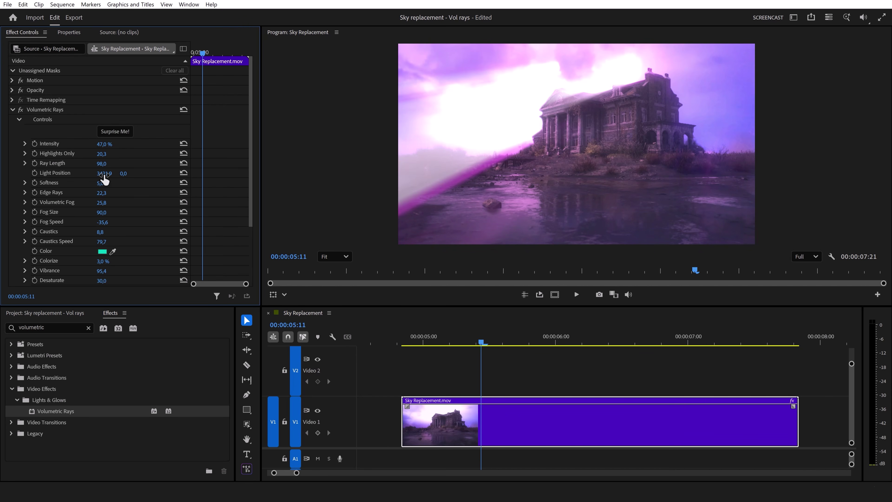
pyautogui.click(104, 173)
pyautogui.write('60')
pyautogui.press('Return')
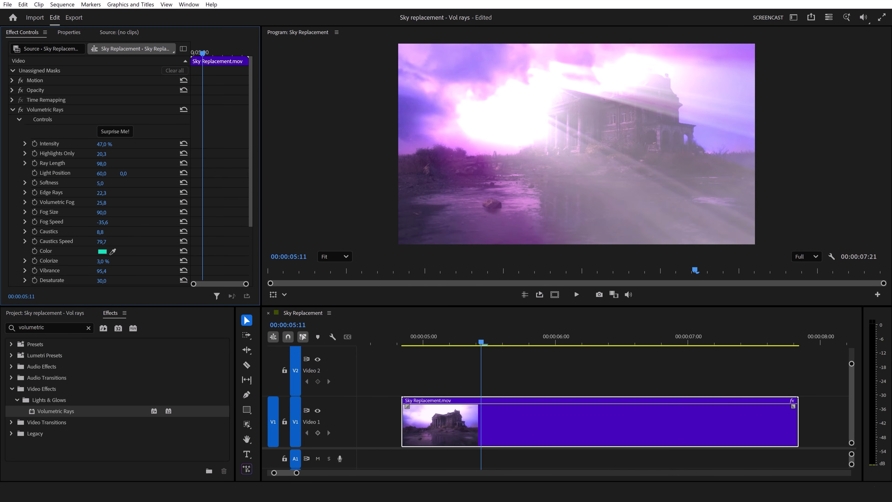